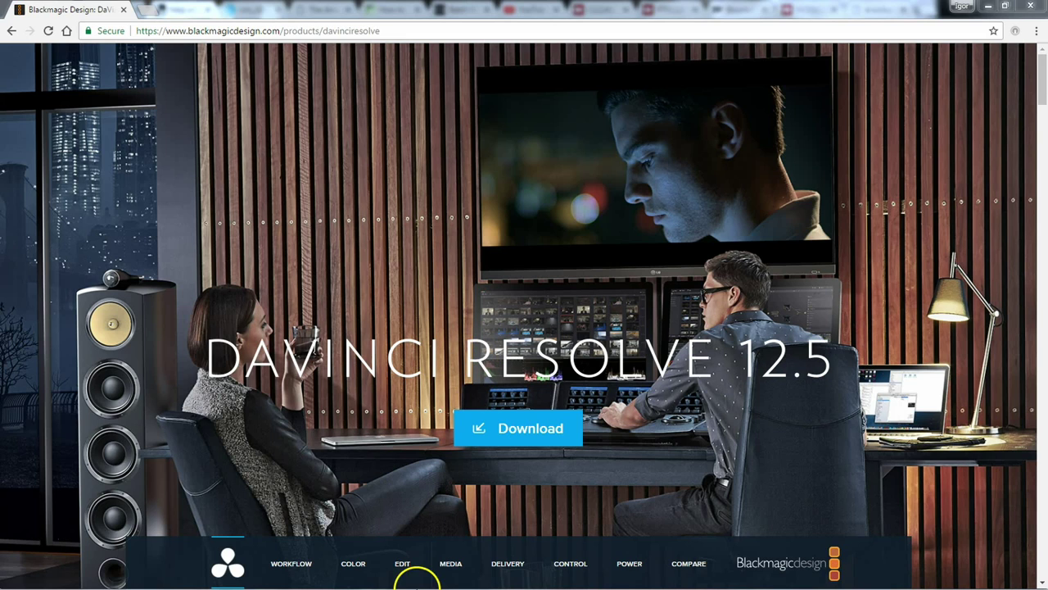
# - Launch DaVinci Resolve 12.5 from the Start menu to reach the Project Manager
pyautogui.press('super')
pyautogui.press('super')
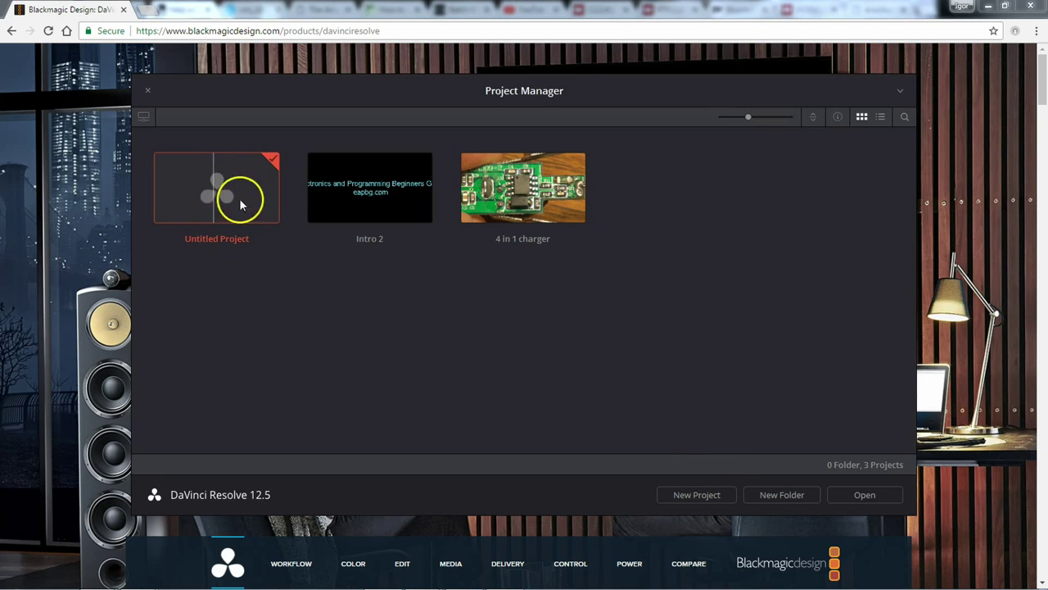
# - Create a new project named 'tripod' and open it on the Media page
pyautogui.click(696, 495)
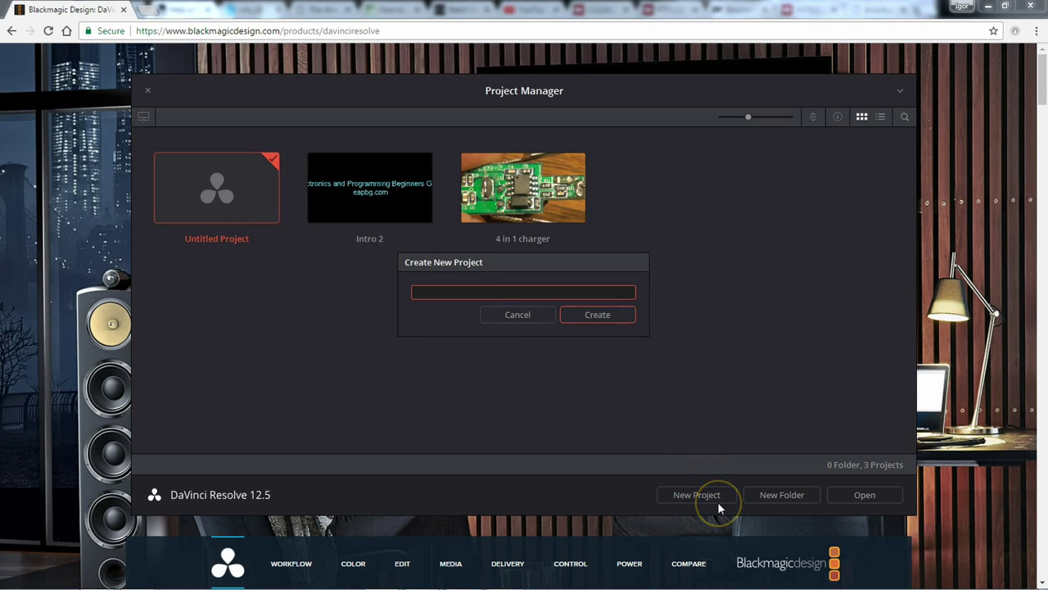
pyautogui.write('tripod')
pyautogui.click(735, 579)
pyautogui.click(619, 317)
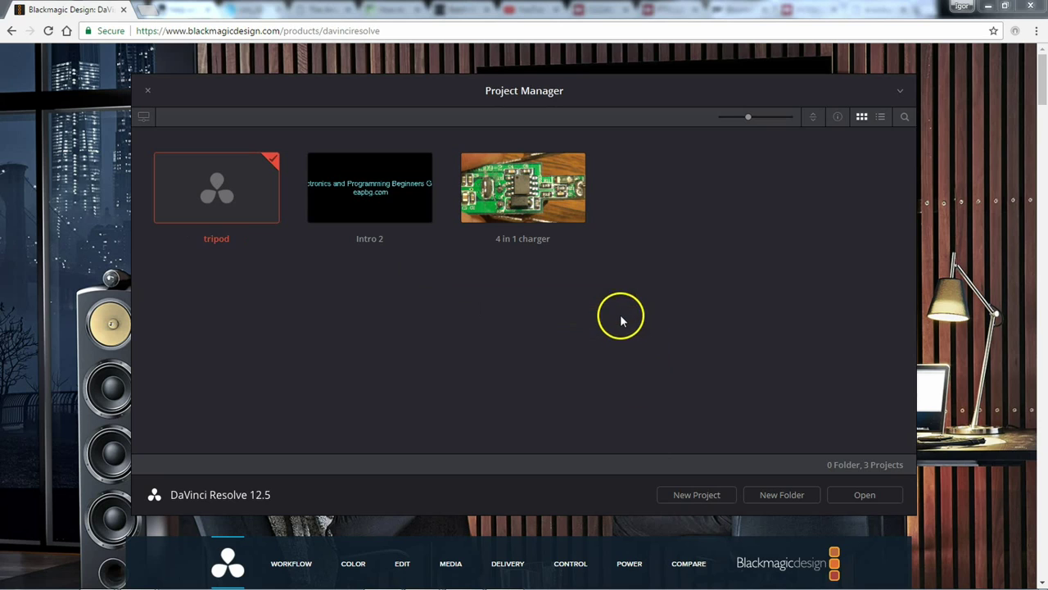
pyautogui.click(621, 318)
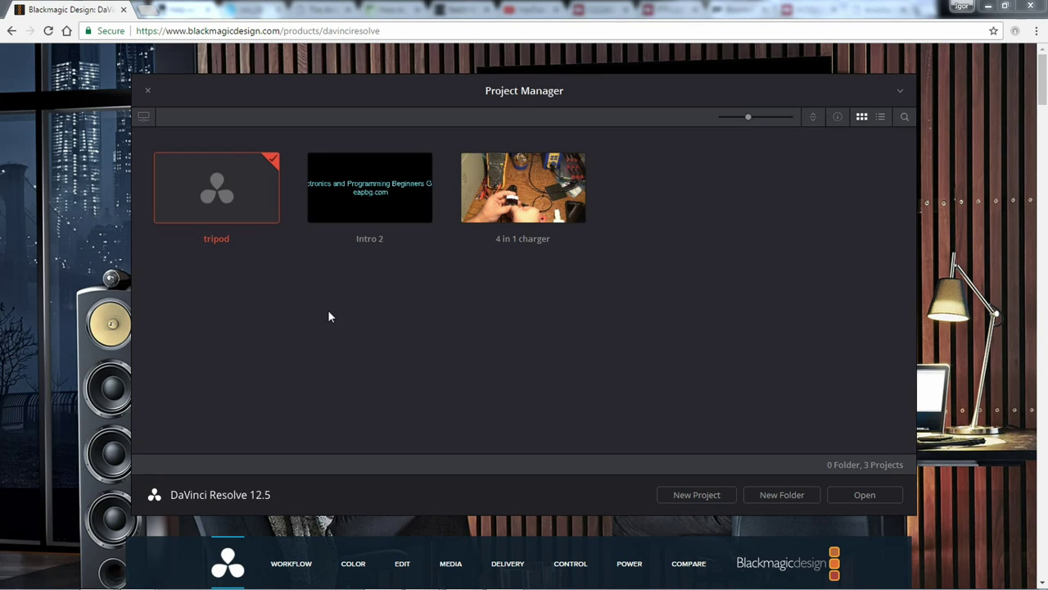
pyautogui.click(233, 203)
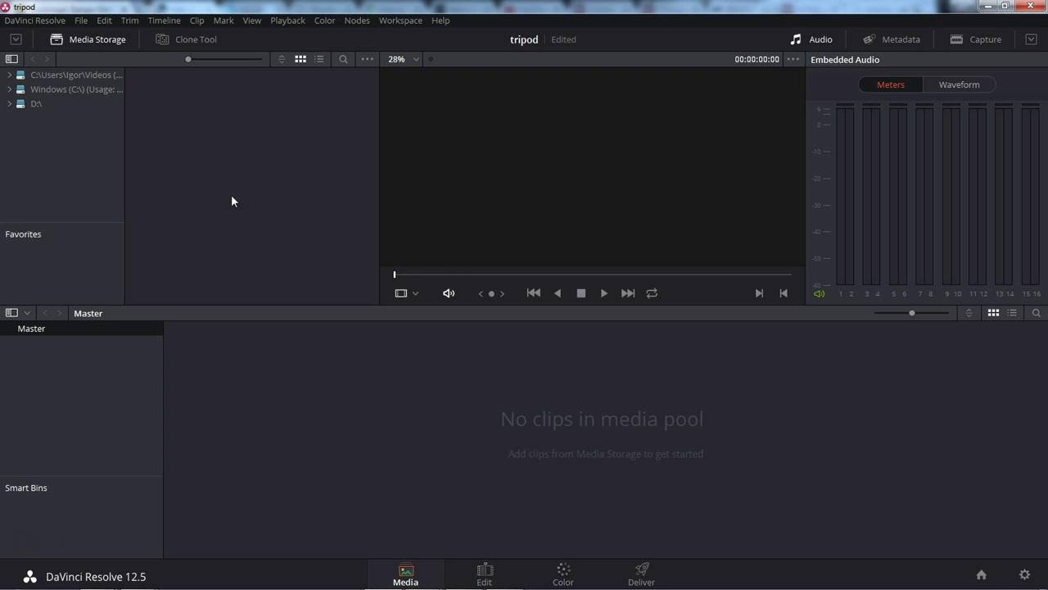
# - Expand the Windows (C:\) drive in Media Storage to show Blog, Blog Videos and MATS
pyautogui.click(855, 262)
pyautogui.click(112, 242)
pyautogui.click(602, 398)
pyautogui.click(10, 89)
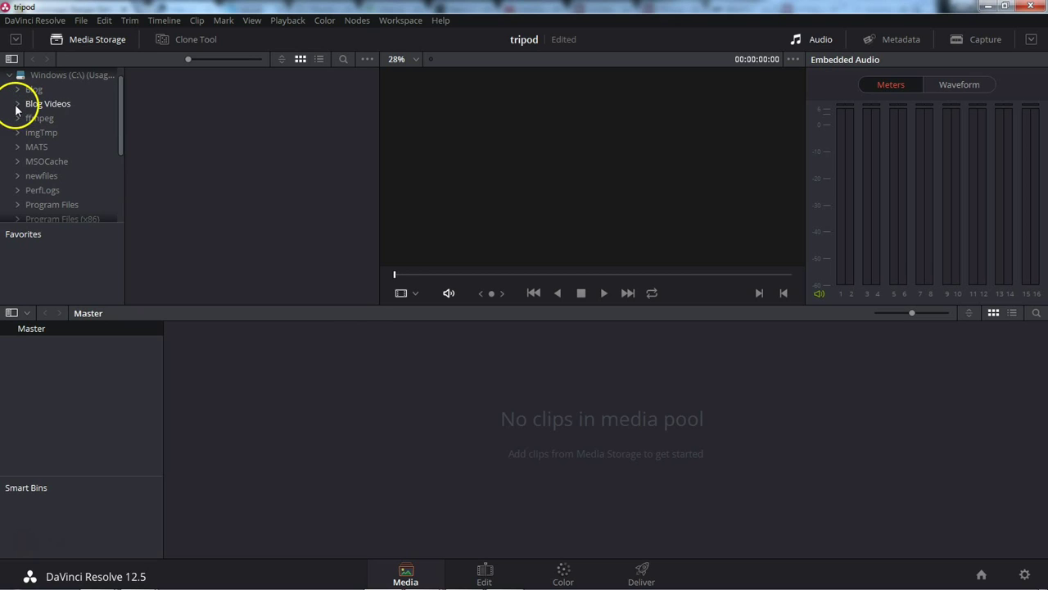
# - Browse Media Storage to Blog Videos › Tripod › newfiles to list its .mov clips
pyautogui.click(16, 105)
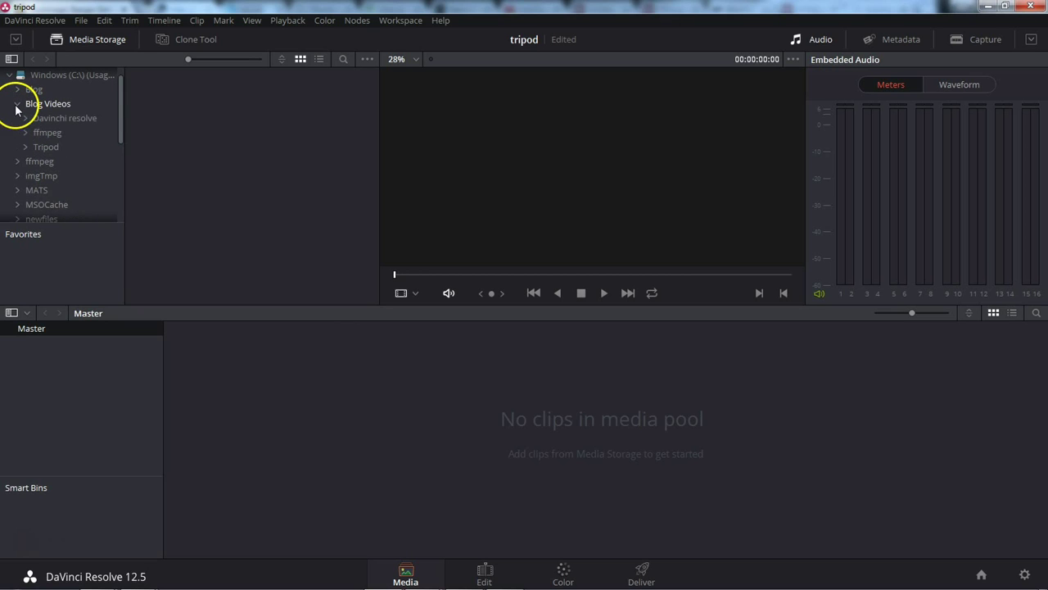
pyautogui.click(26, 146)
pyautogui.click(54, 162)
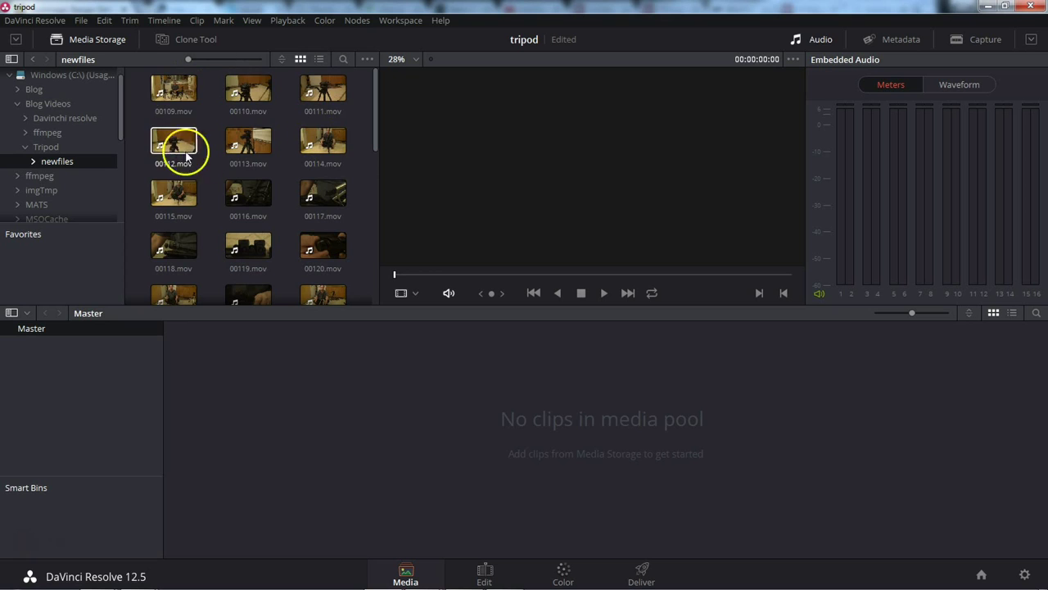
# - Load clip 00109.mov into the viewer and play a short preview
pyautogui.click(173, 91)
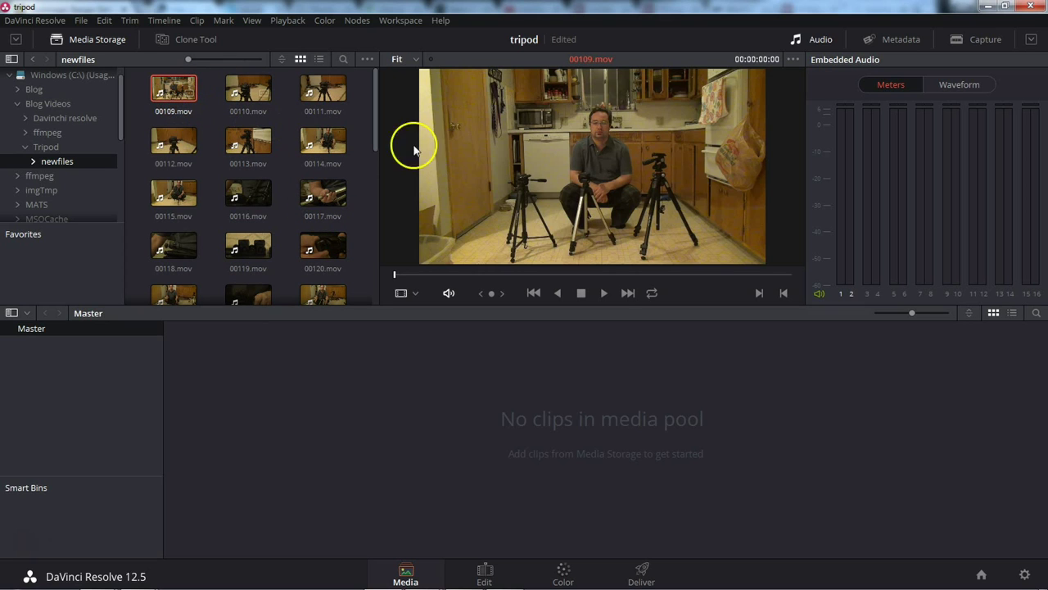
pyautogui.click(606, 293)
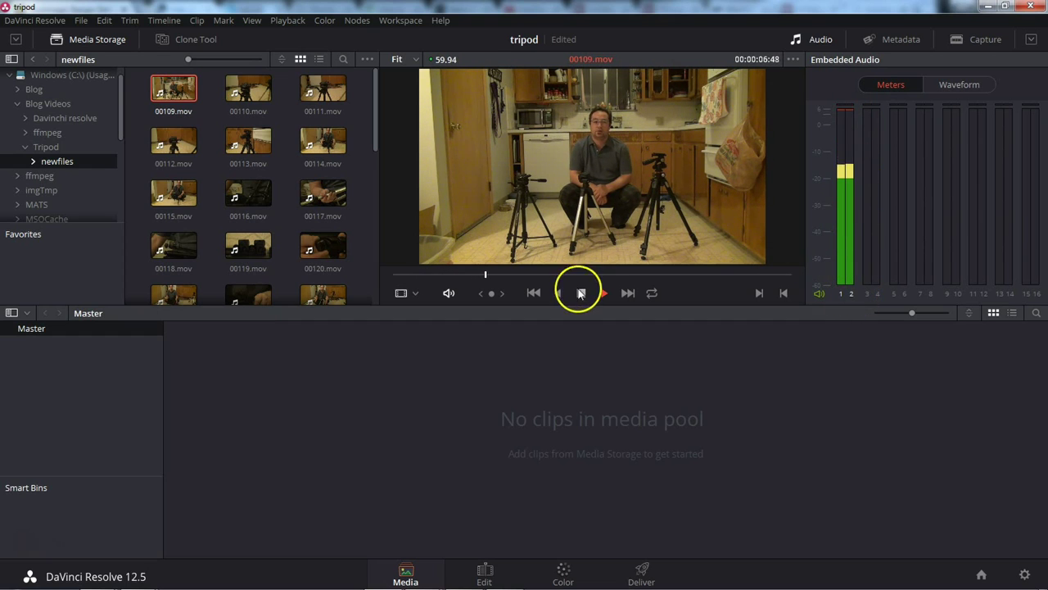
pyautogui.click(580, 294)
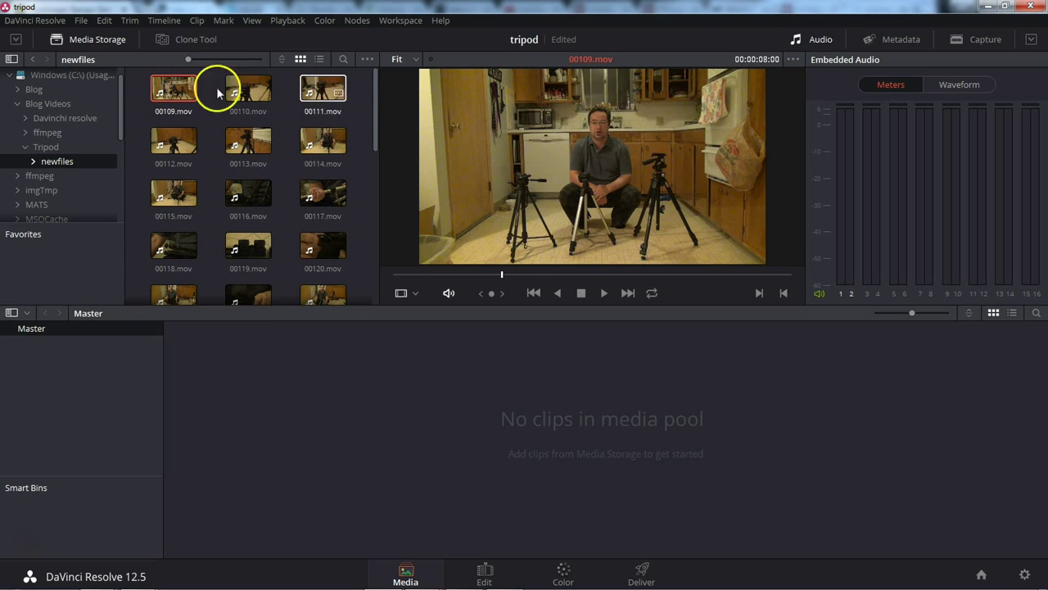
# - Add every newfiles clip to the Master media pool and change the project frame rate to match
pyautogui.moveTo(375, 105); pyautogui.dragTo(376, 276)
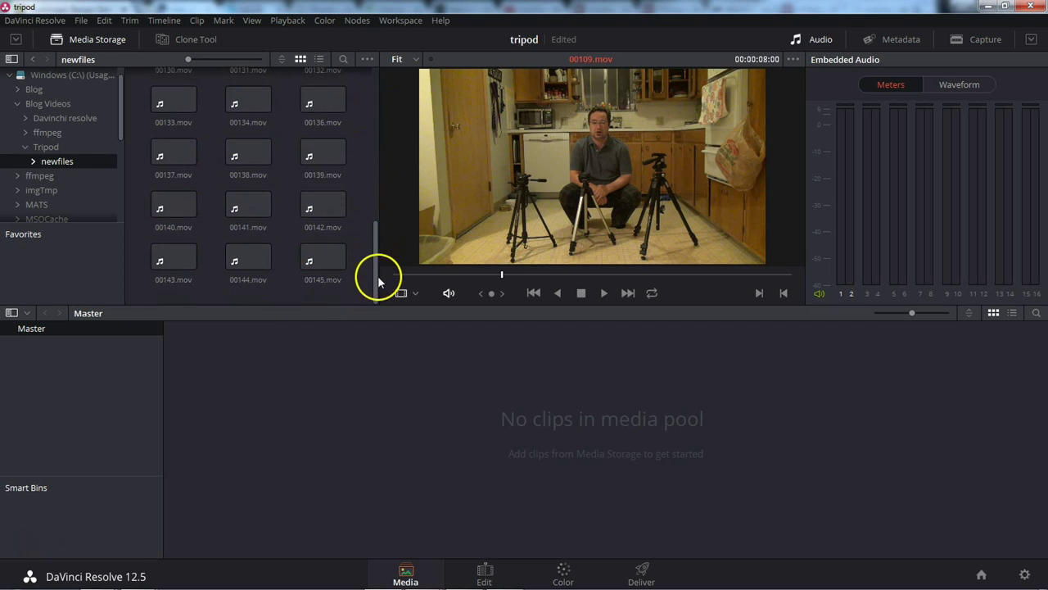
pyautogui.hotkey('ctrl', 'a')
pyautogui.moveTo(325, 261); pyautogui.dragTo(400, 416)
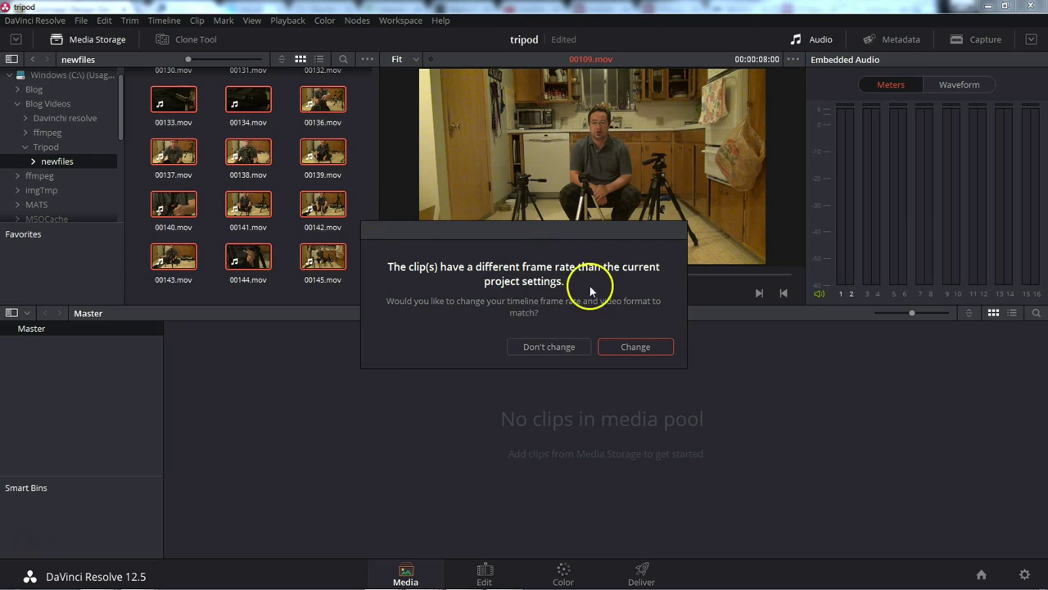
pyautogui.click(639, 347)
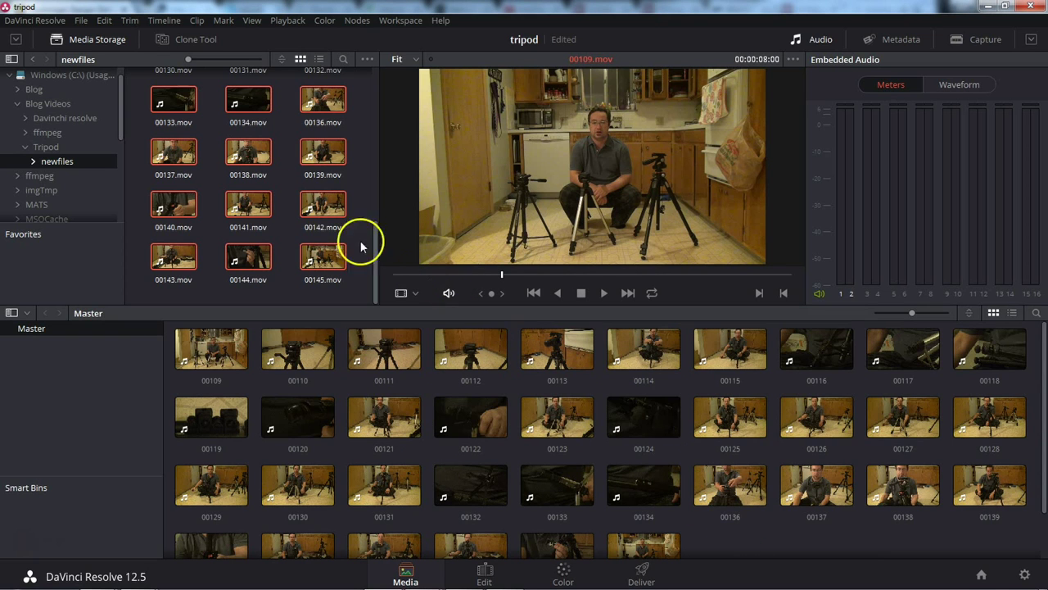
# - Add Intro 2.mov from Blog Videos to the Master media pool, then select clip 00125
pyautogui.click(47, 104)
pyautogui.click(344, 92)
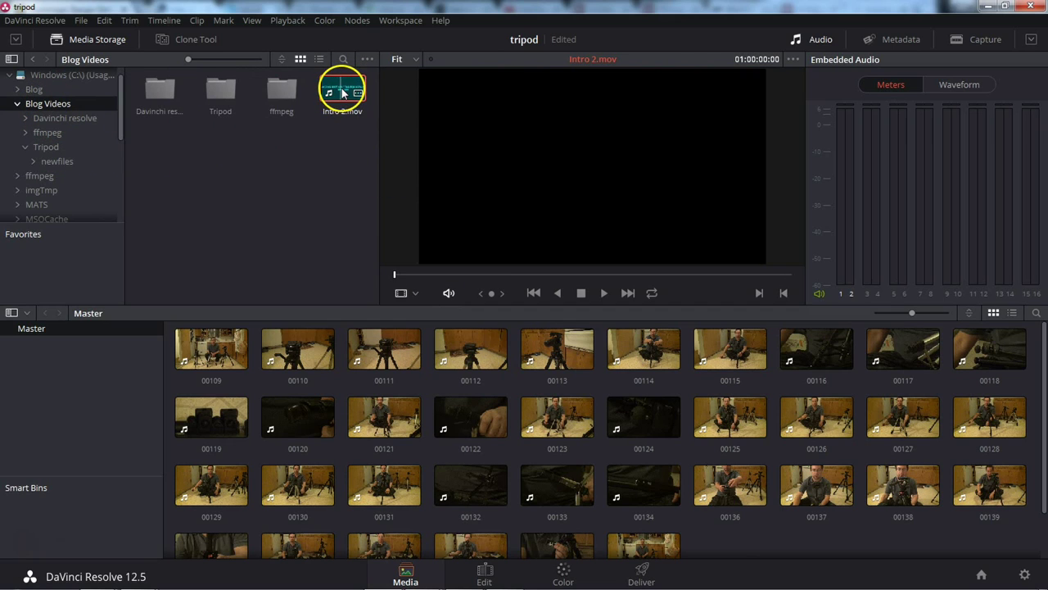
pyautogui.moveTo(341, 95); pyautogui.dragTo(749, 545)
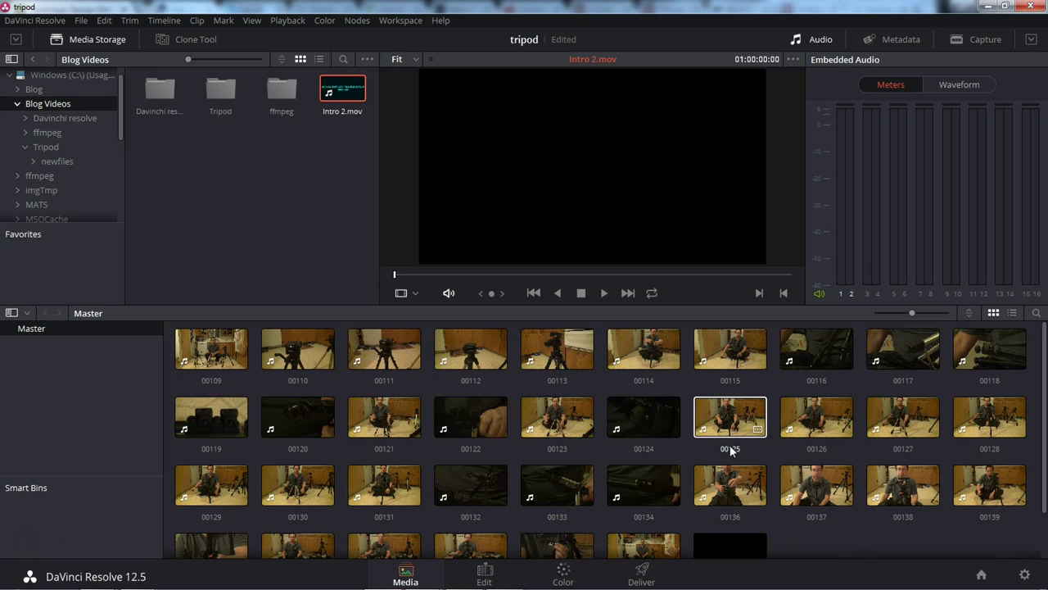
pyautogui.click(728, 438)
pyautogui.click(773, 546)
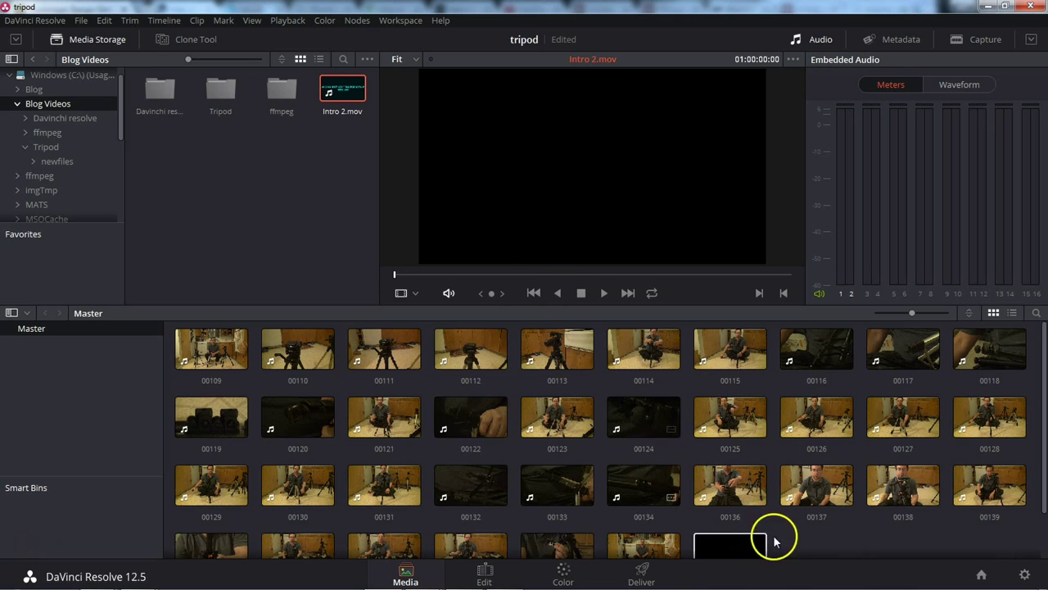
pyautogui.click(872, 559)
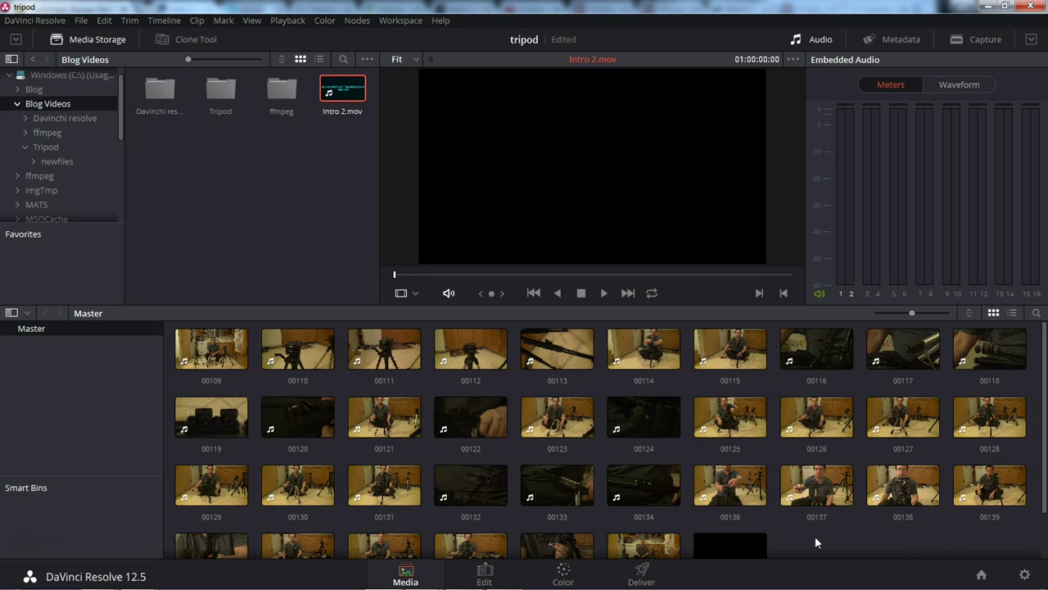
pyautogui.click(730, 418)
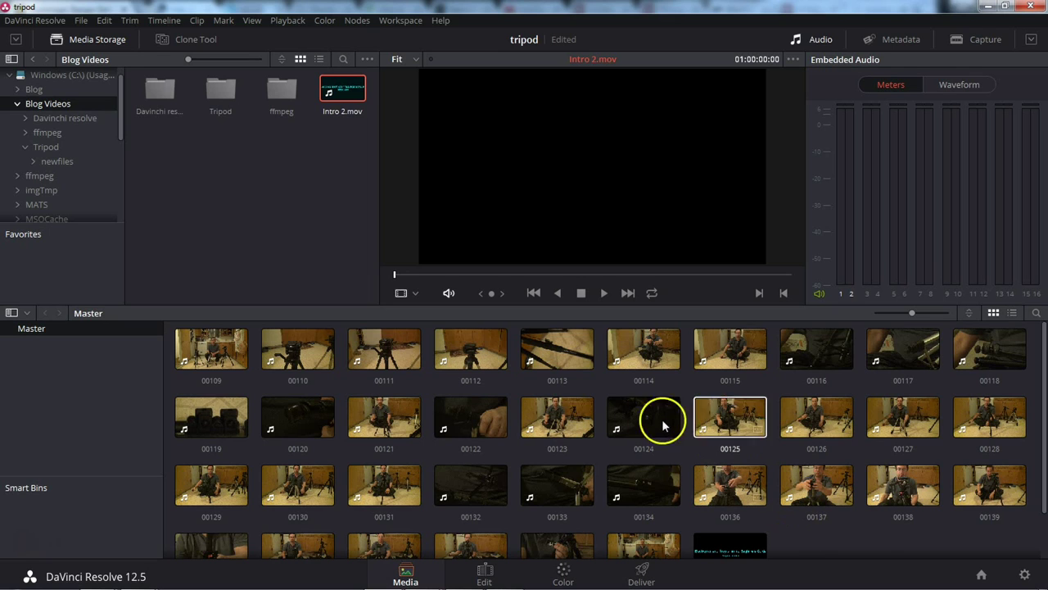
# - Inspect clip 00116's metadata, then return the panel to the audio meters
pyautogui.click(276, 336)
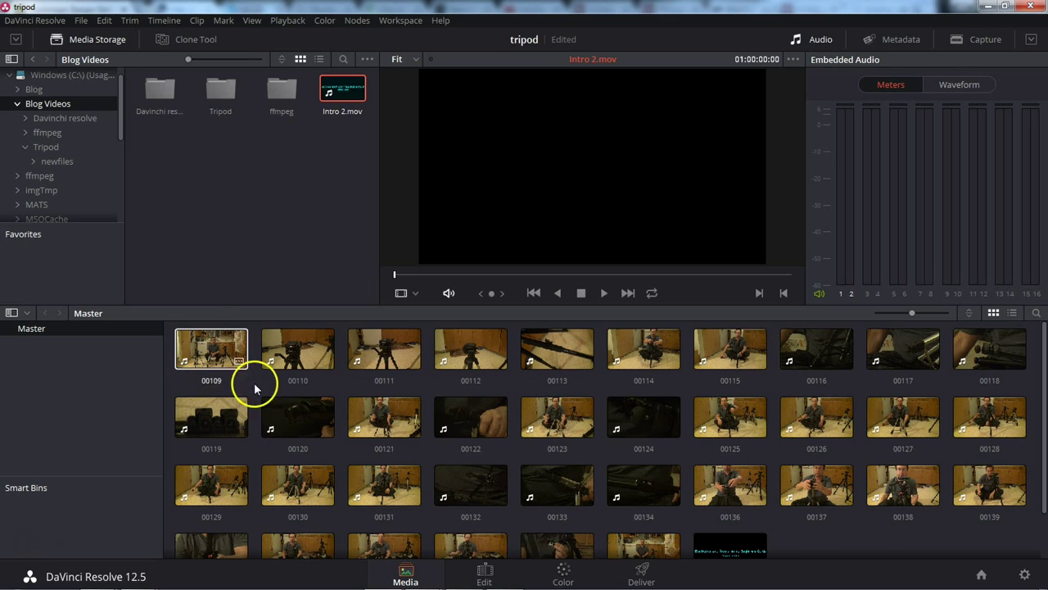
pyautogui.click(905, 41)
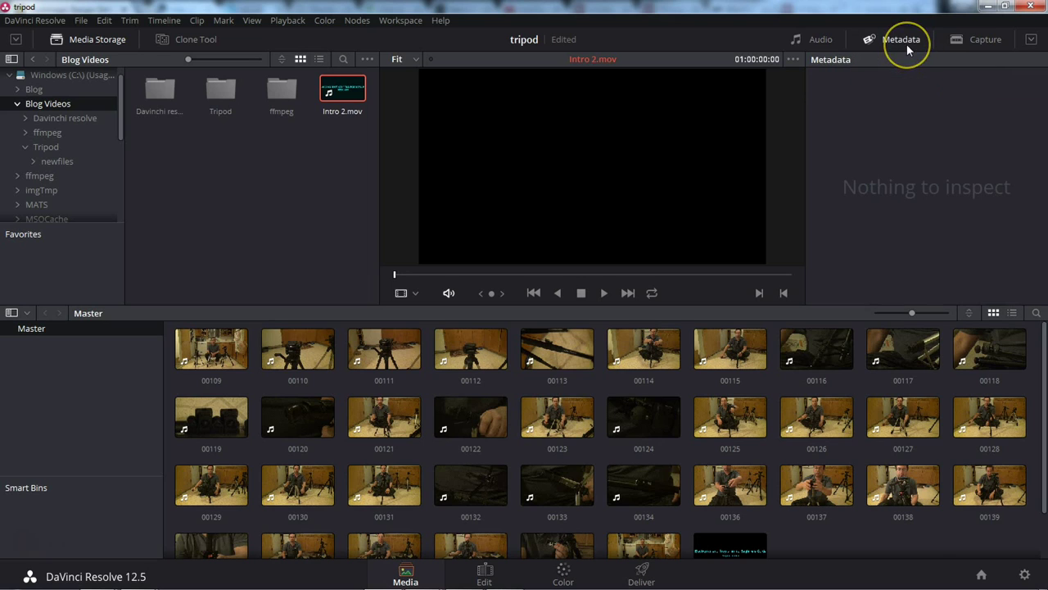
pyautogui.click(803, 351)
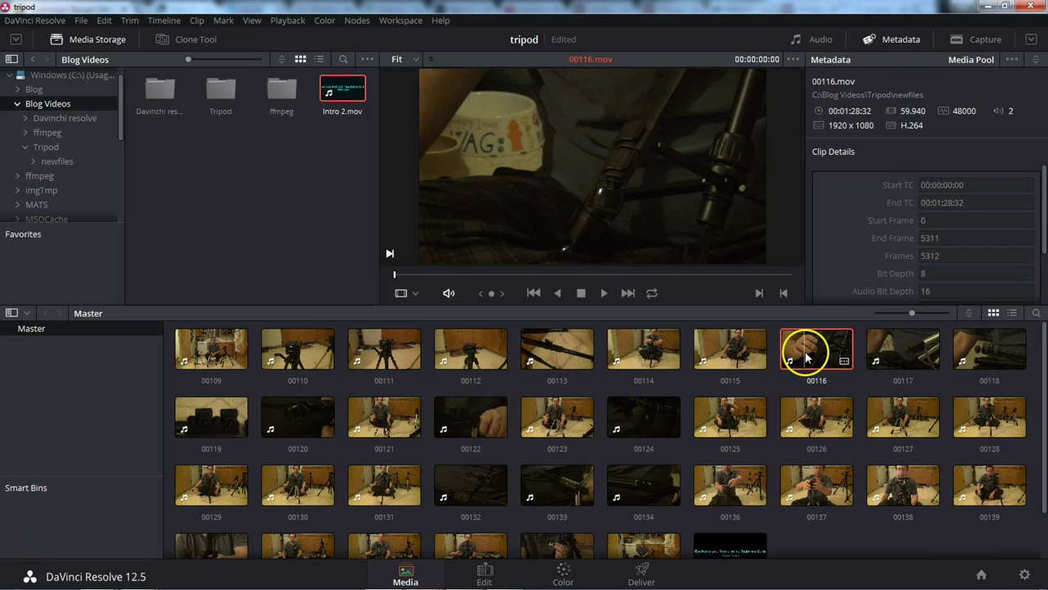
pyautogui.click(822, 39)
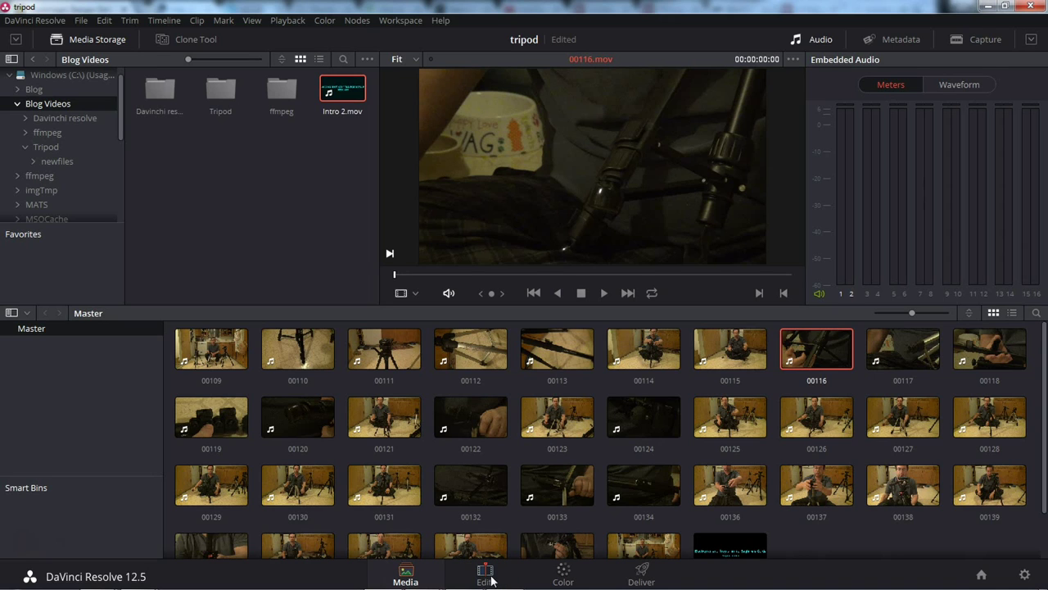
# - Switch to the Edit page and scroll the Master pool down to clip 00145 and Intro 2.mov
pyautogui.click(490, 580)
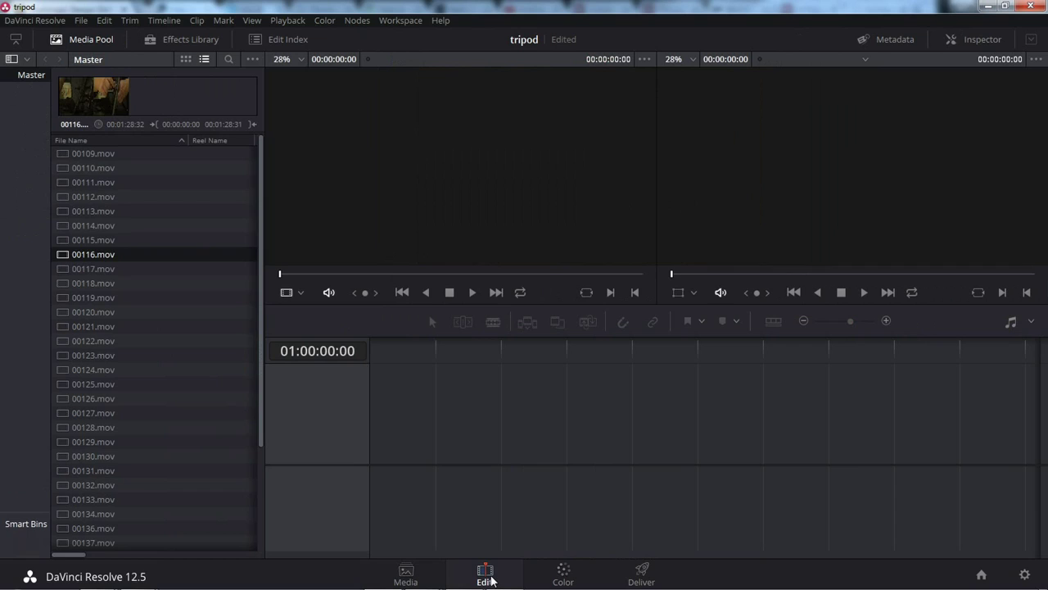
pyautogui.click(485, 583)
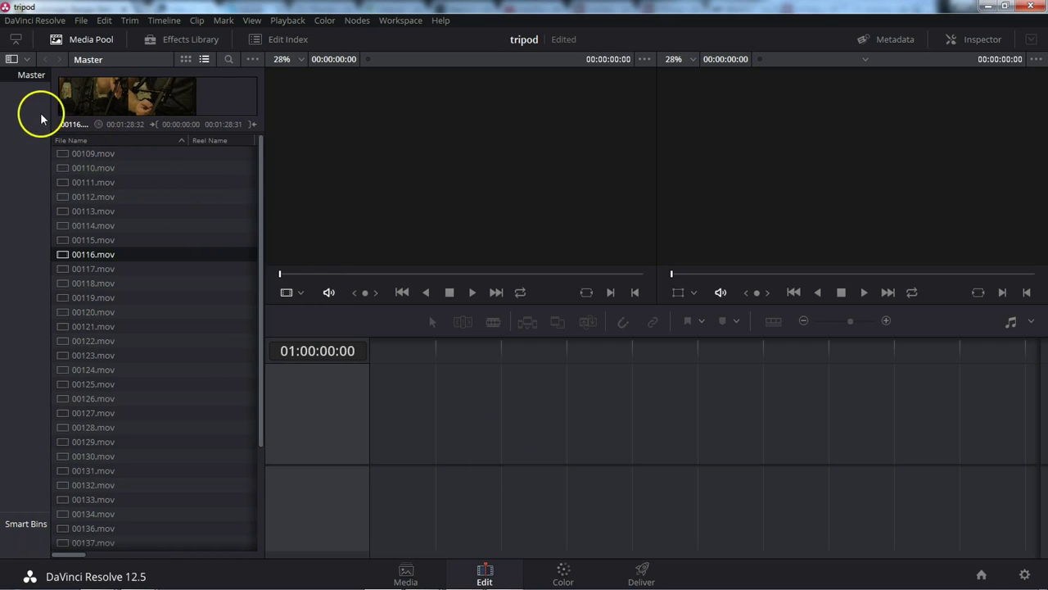
pyautogui.moveTo(261, 184); pyautogui.dragTo(251, 384)
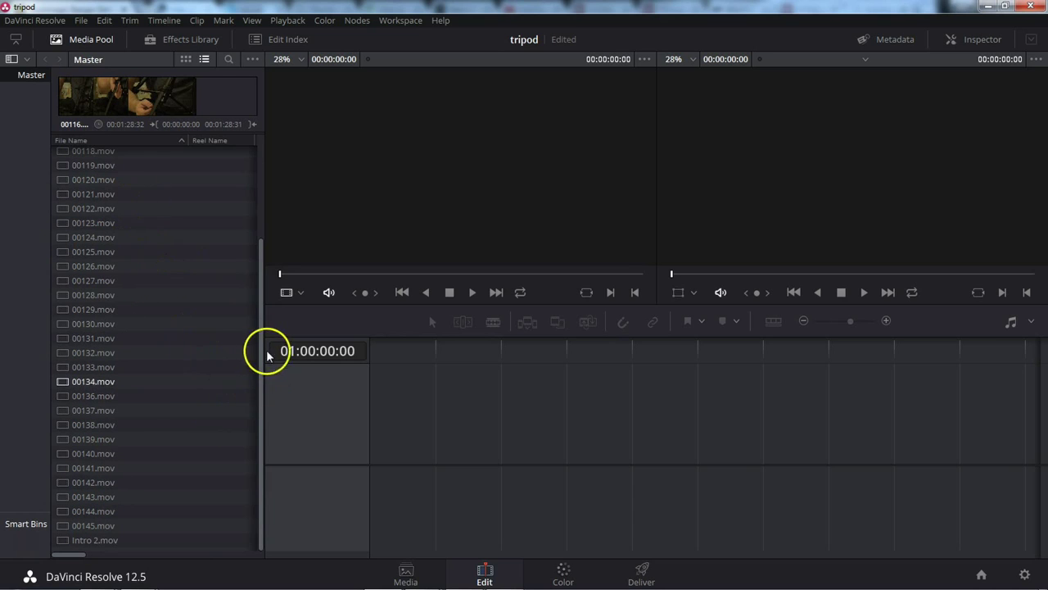
pyautogui.moveTo(262, 367); pyautogui.dragTo(262, 204)
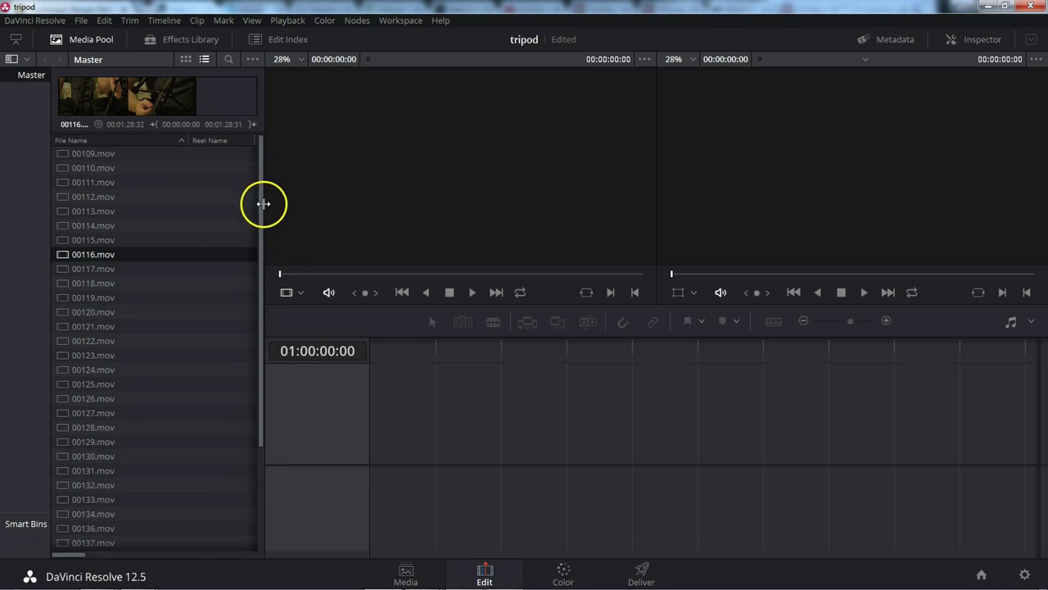
pyautogui.click(487, 166)
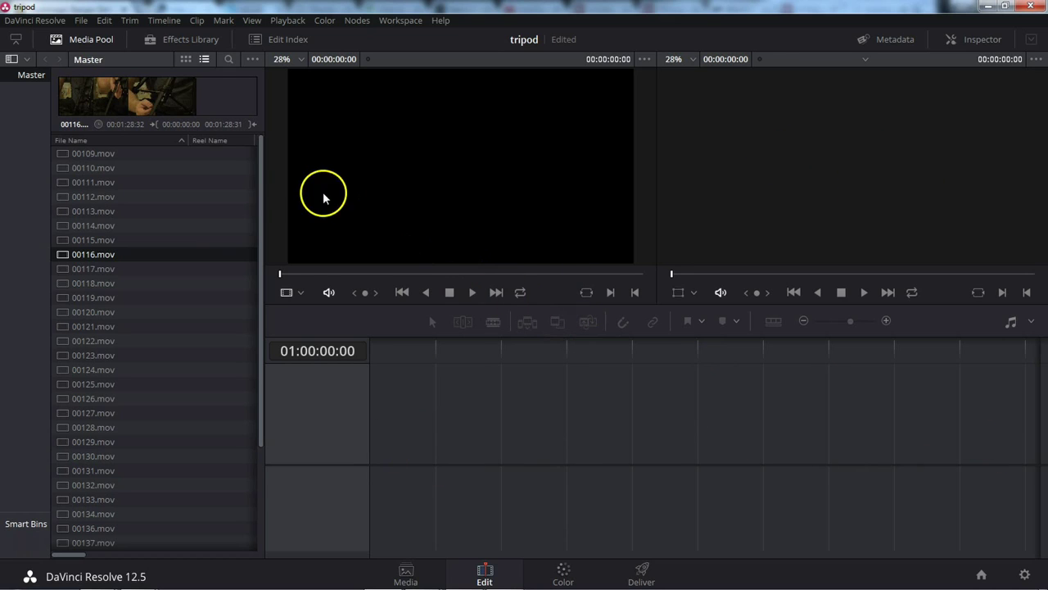
pyautogui.moveTo(260, 191); pyautogui.dragTo(267, 342)
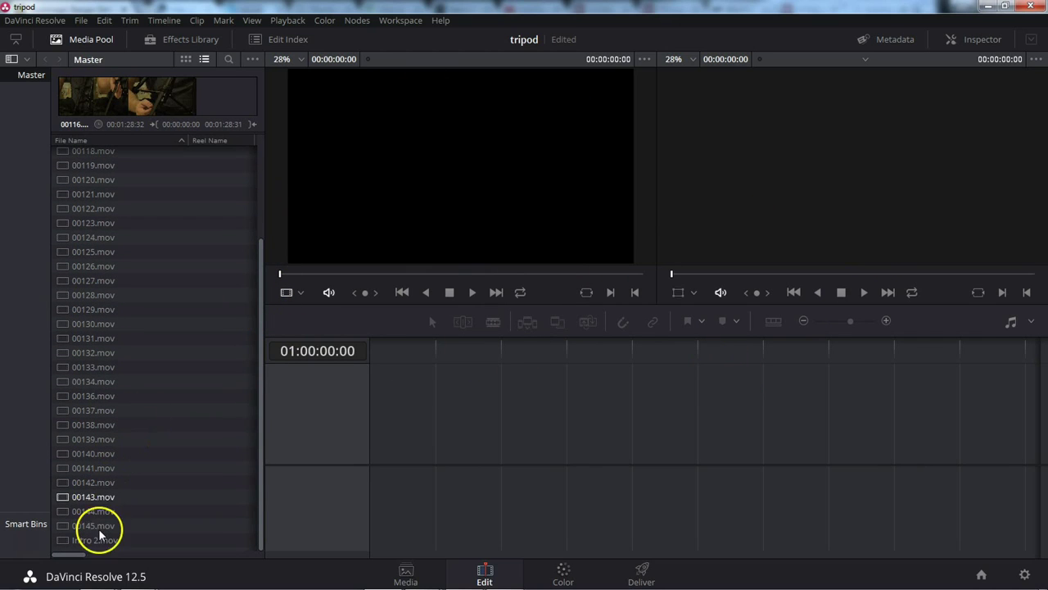
# - Preview Intro 2.mov in the source viewer, then overwrite it onto the start of Timeline 1
pyautogui.moveTo(97, 540); pyautogui.dragTo(385, 153)
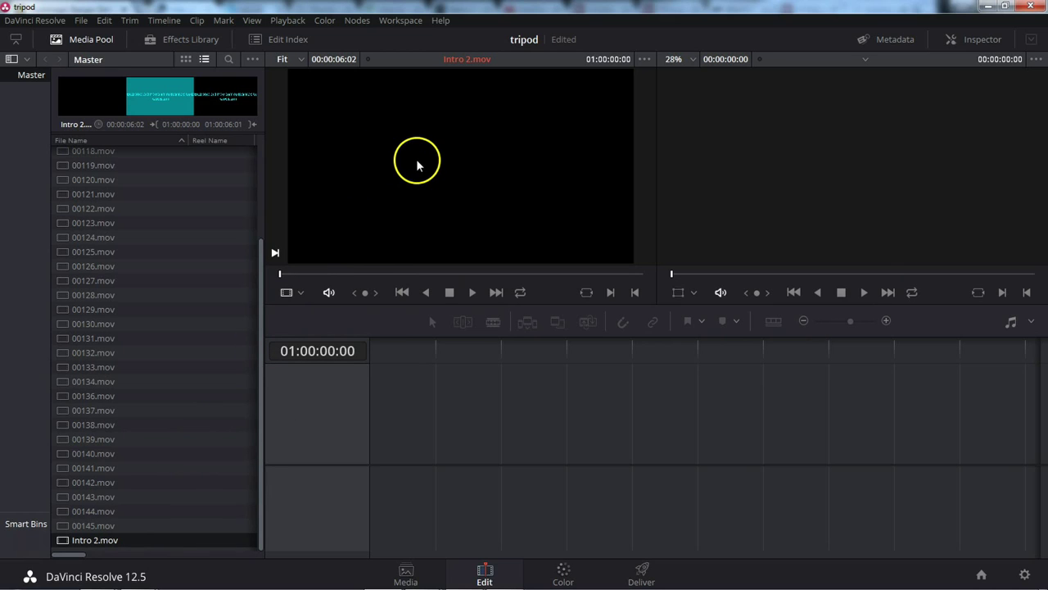
pyautogui.click(472, 292)
pyautogui.click(448, 292)
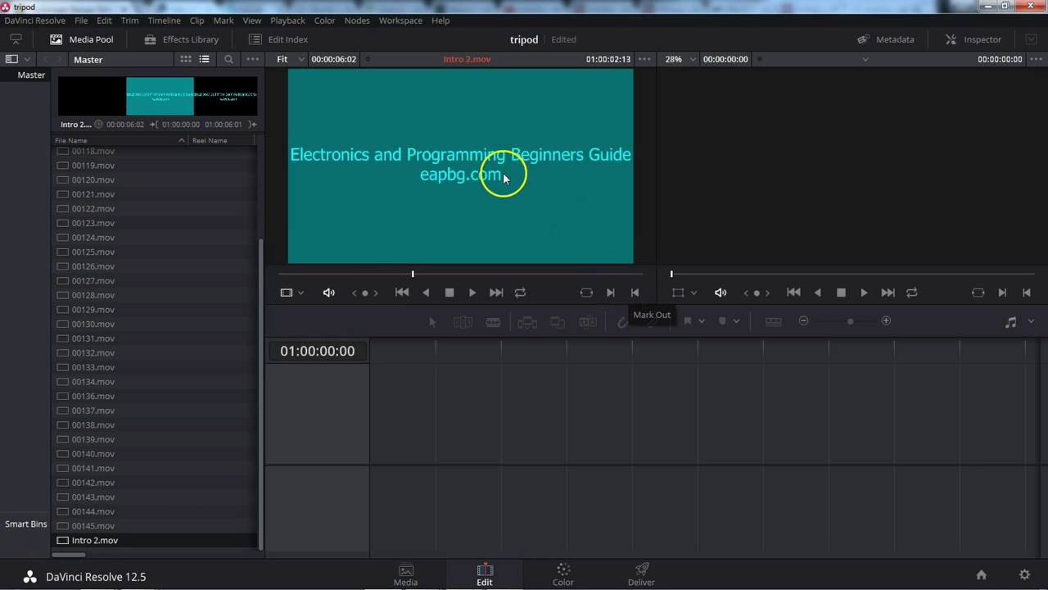
pyautogui.moveTo(445, 145); pyautogui.dragTo(620, 170)
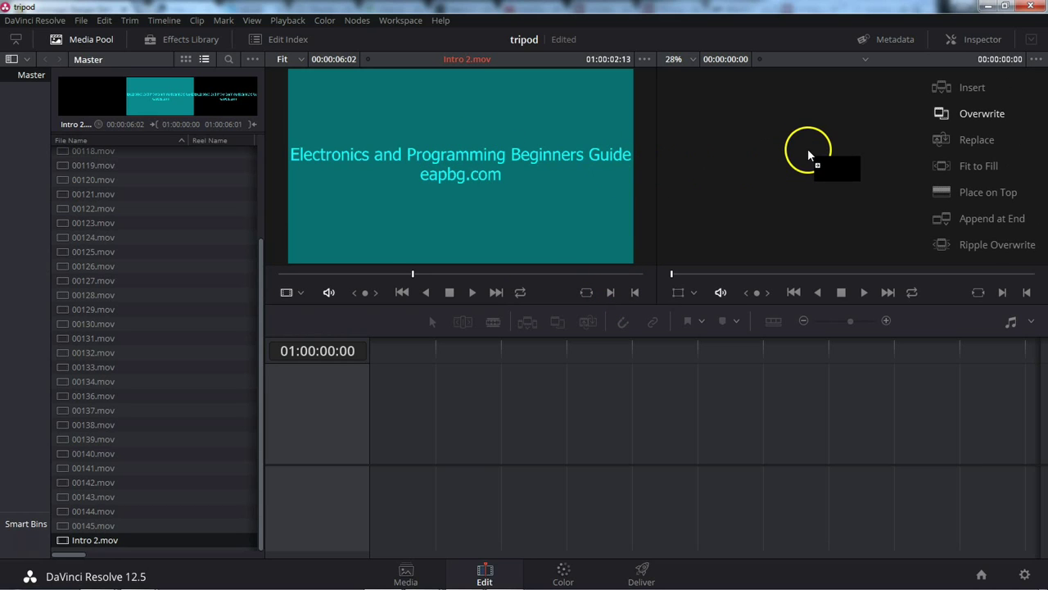
pyautogui.moveTo(809, 156); pyautogui.dragTo(371, 433)
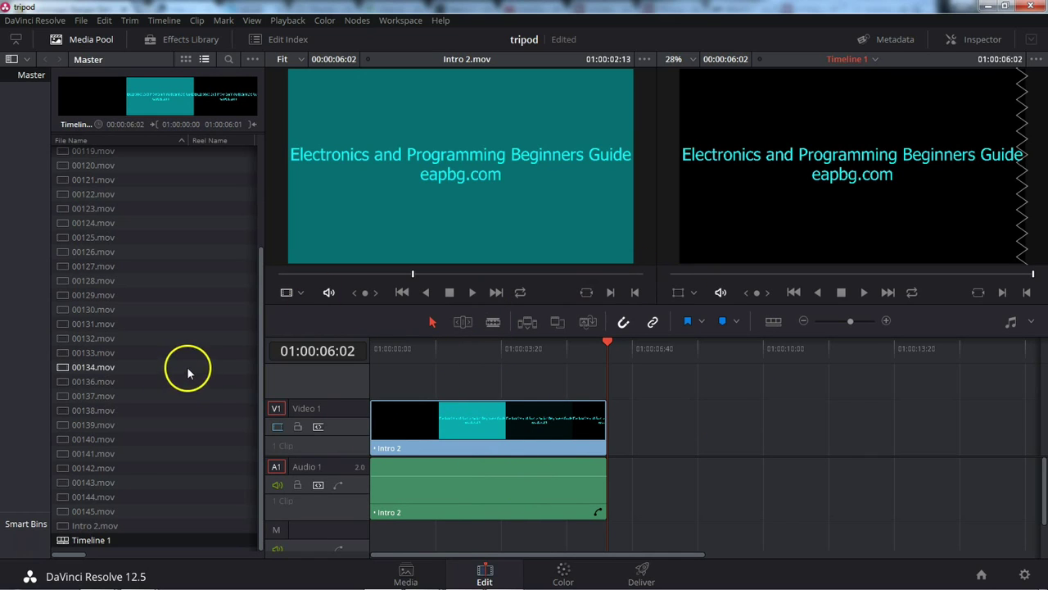
# - Select clips 00109 through 00145 and drop them onto Timeline 1 after Intro 2
pyautogui.moveTo(260, 378); pyautogui.dragTo(257, 264)
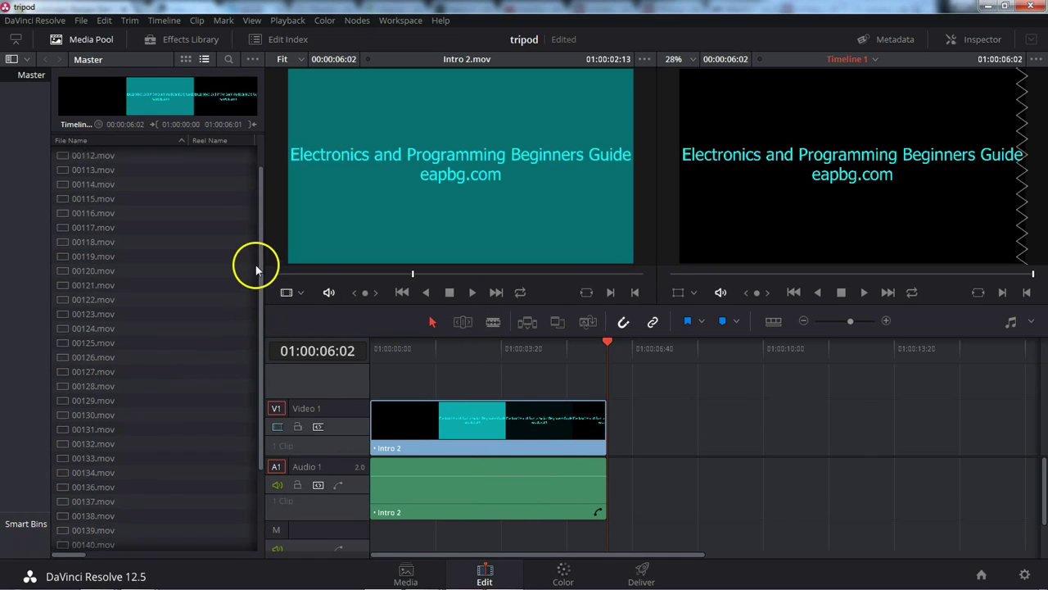
pyautogui.click(89, 155)
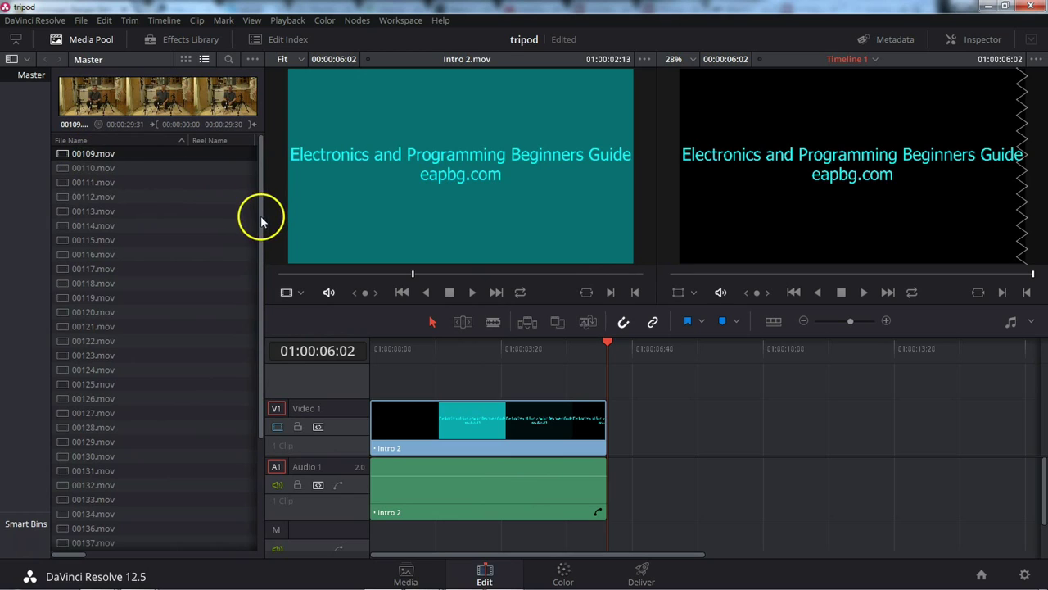
pyautogui.moveTo(257, 218); pyautogui.dragTo(230, 365)
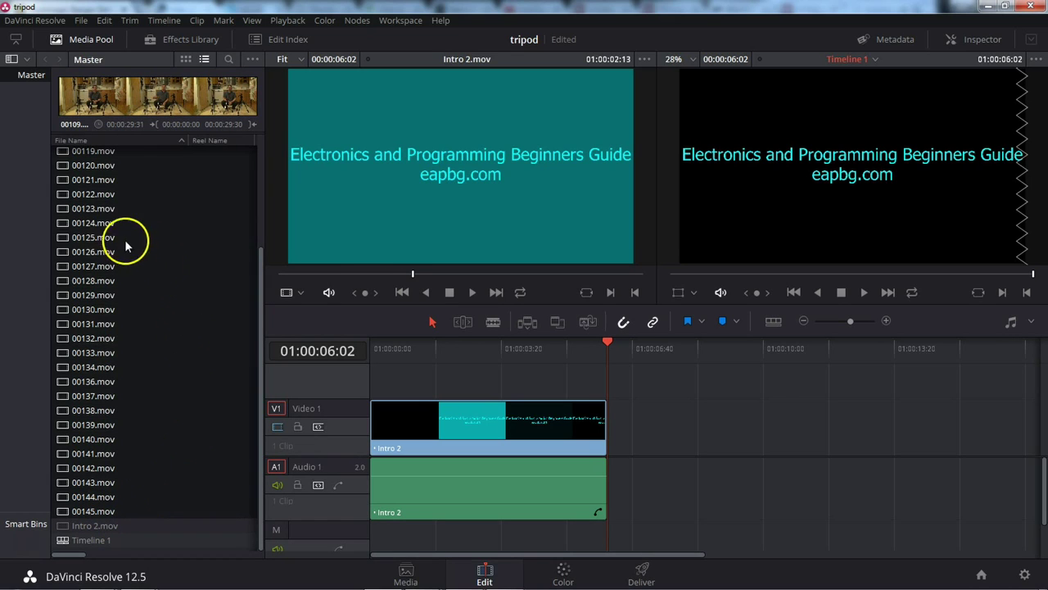
pyautogui.moveTo(88, 241); pyautogui.dragTo(1016, 223)
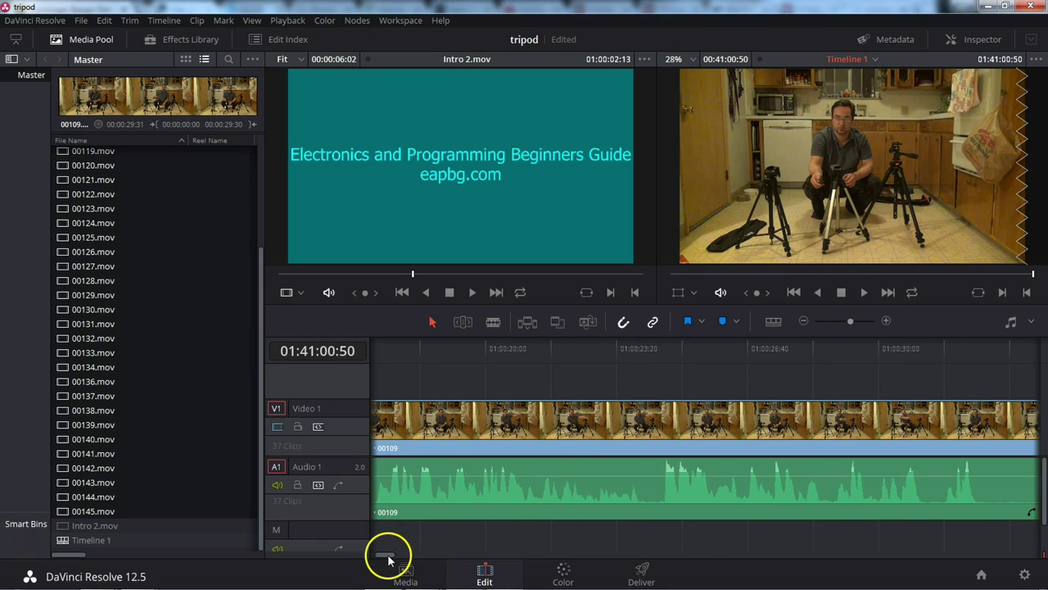
# - Append the tripod clips after Intro 2, then step through the cuts from 00109 to 00112
pyautogui.moveTo(388, 560); pyautogui.dragTo(373, 561)
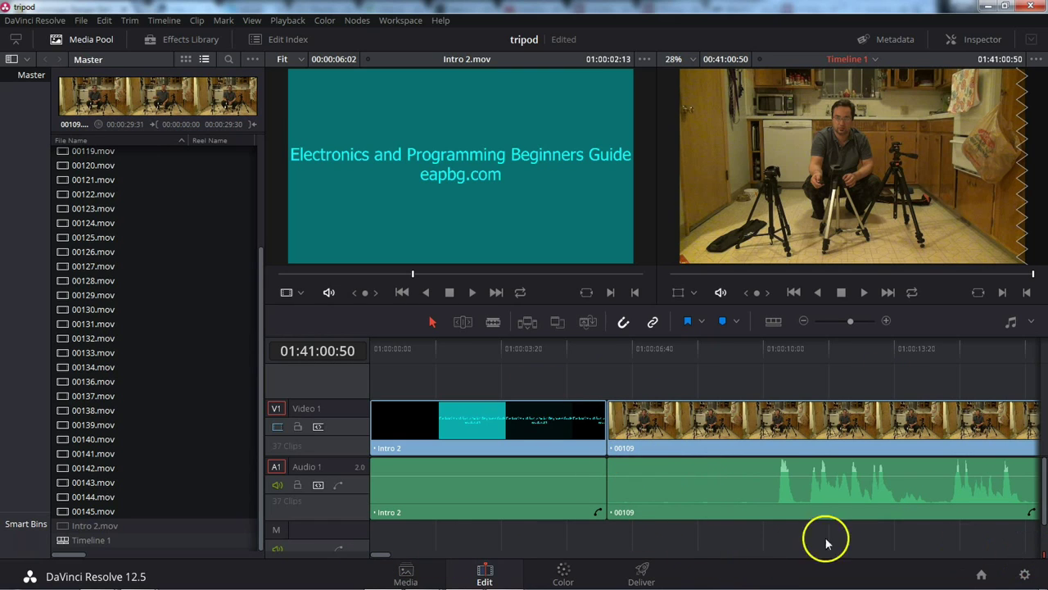
pyautogui.moveTo(392, 559); pyautogui.dragTo(398, 554)
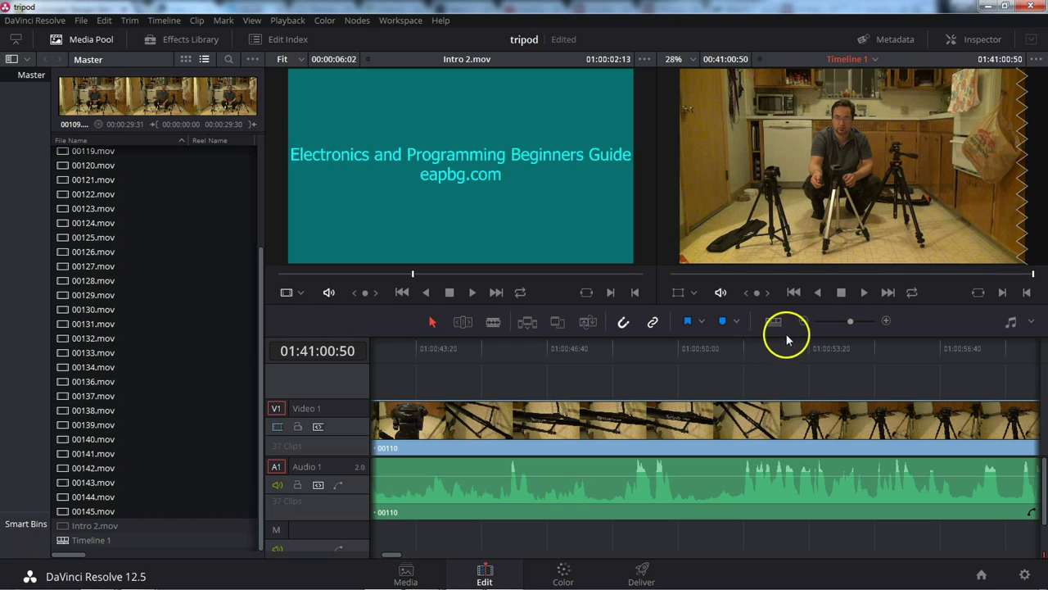
pyautogui.click(726, 350)
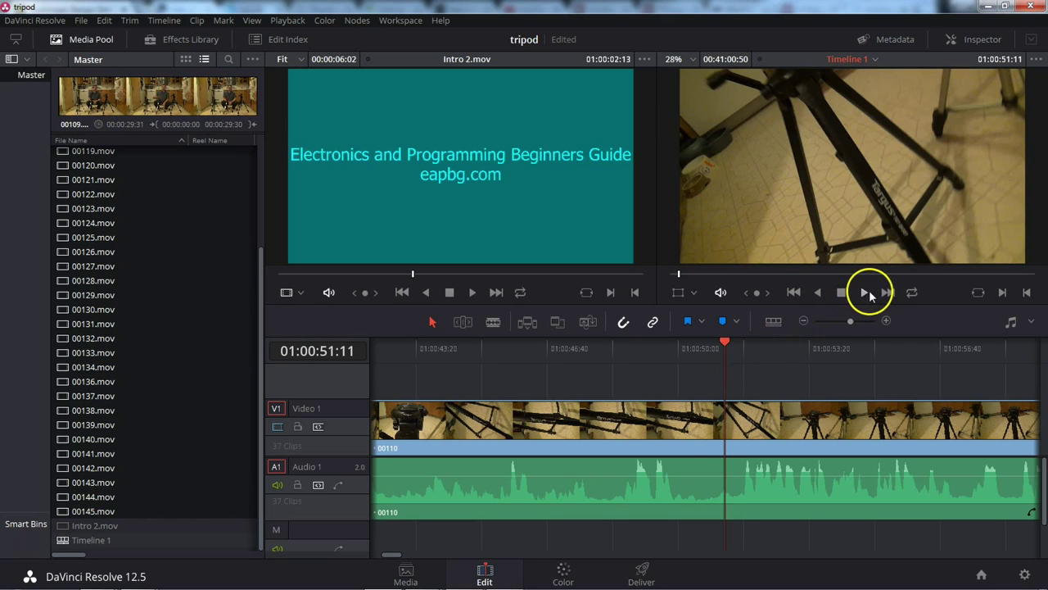
pyautogui.click(889, 293)
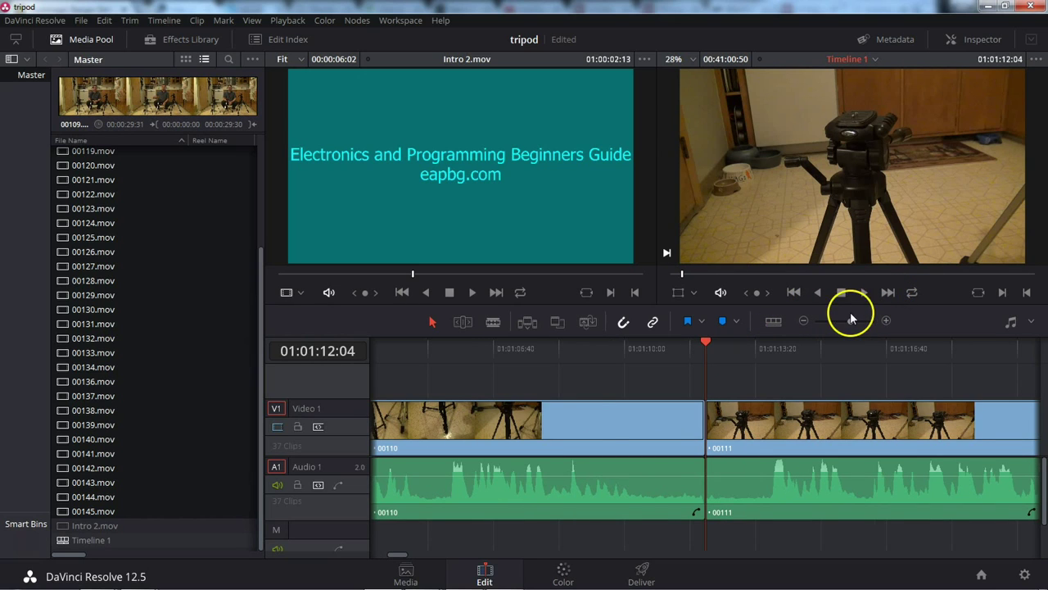
pyautogui.click(822, 298)
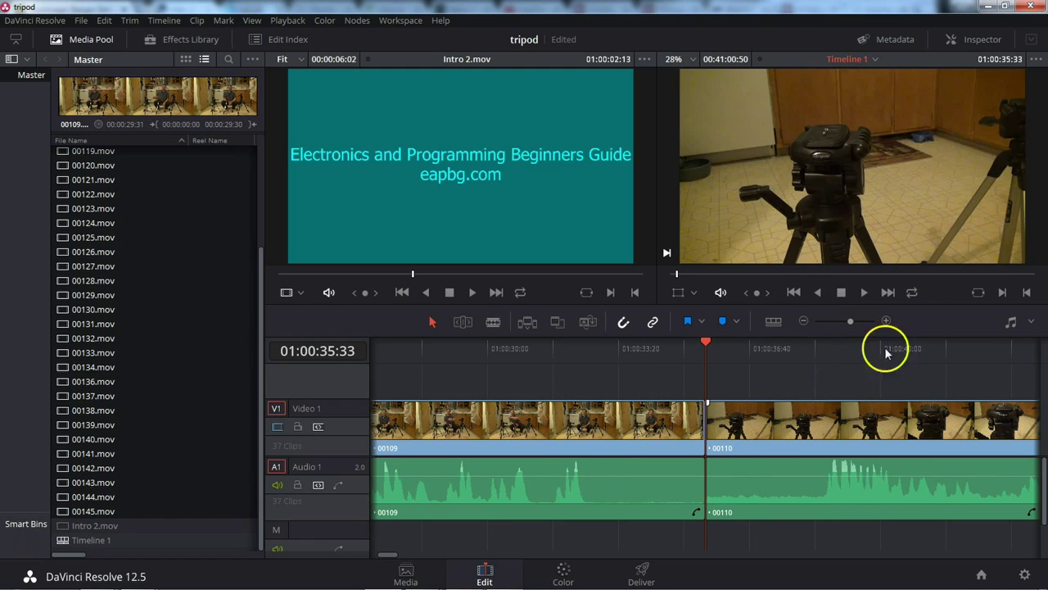
pyautogui.click(889, 292)
pyautogui.click(888, 293)
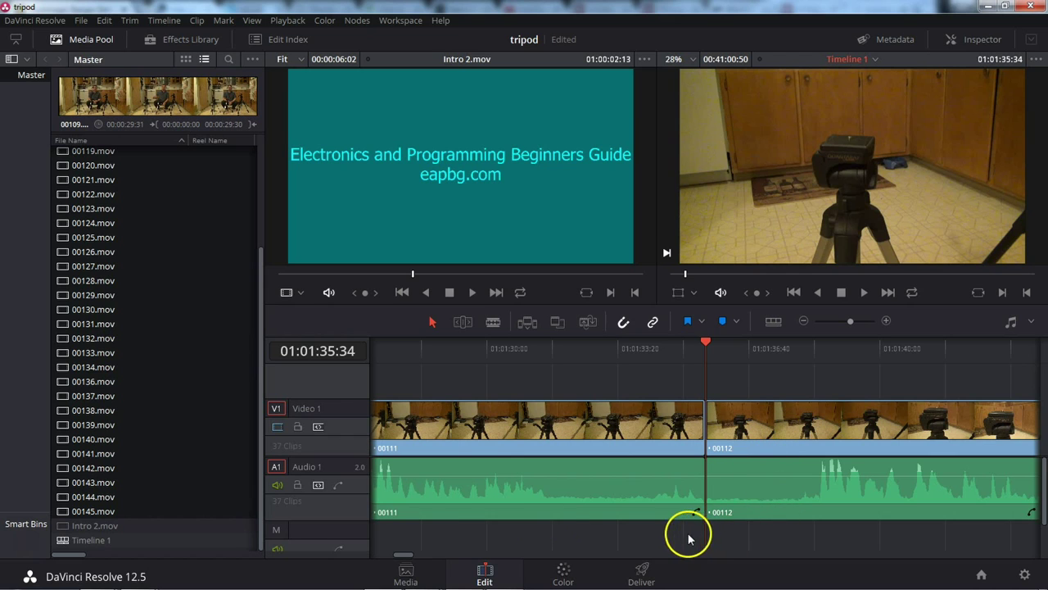
# - Go to the Intro 2/00109 edit and trim 00109's head in Trim Edit Mode
pyautogui.click(795, 293)
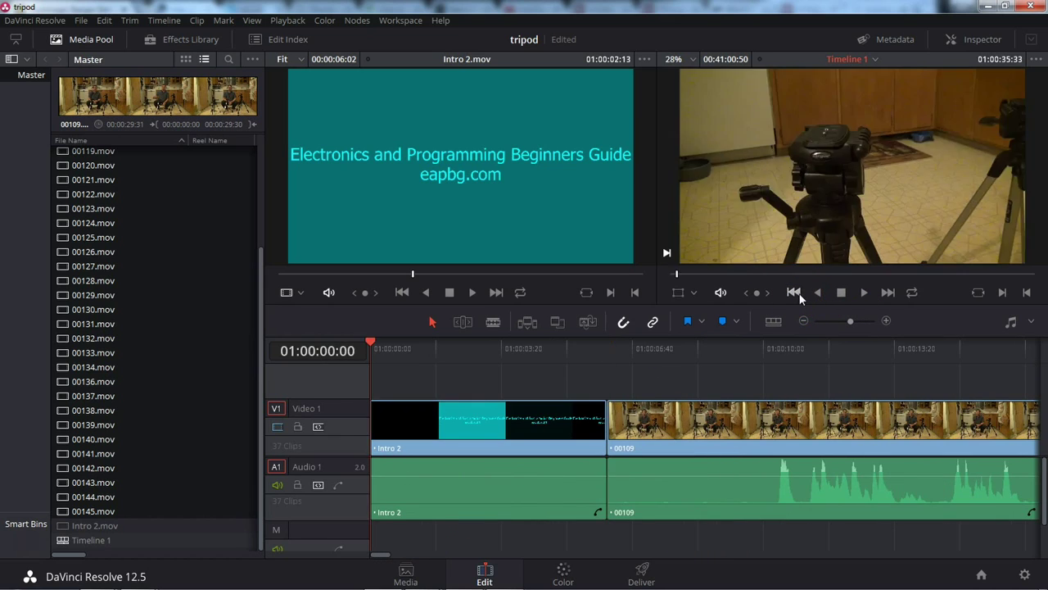
pyautogui.click(889, 293)
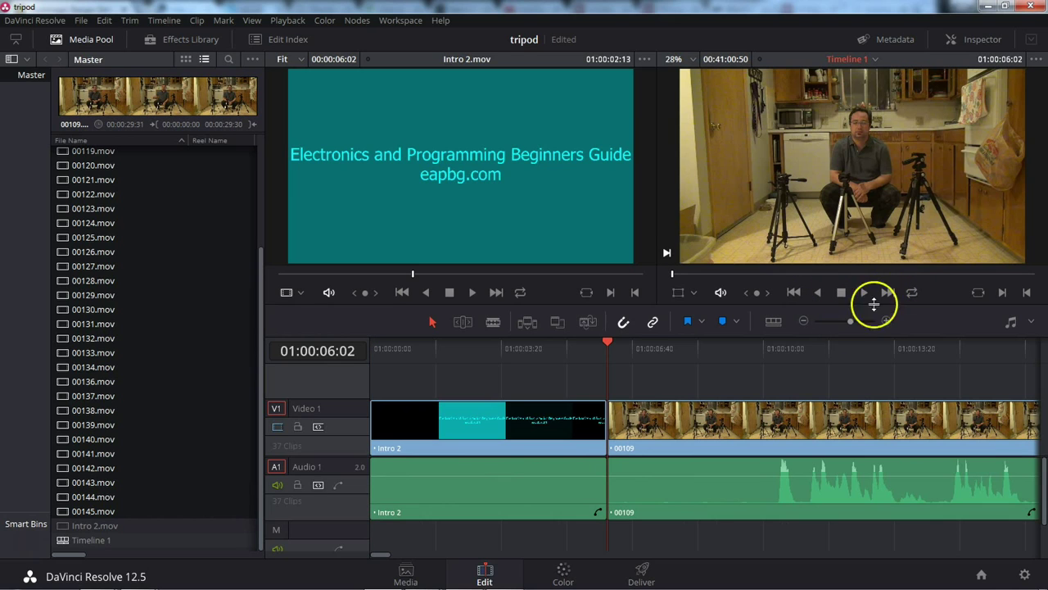
pyautogui.click(463, 322)
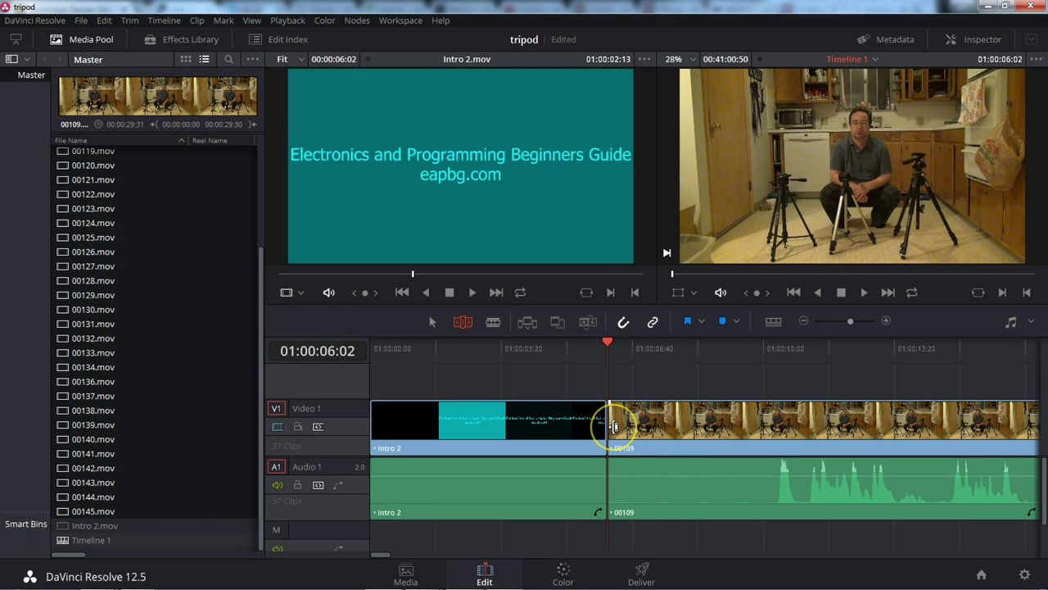
pyautogui.moveTo(620, 426); pyautogui.dragTo(760, 417)
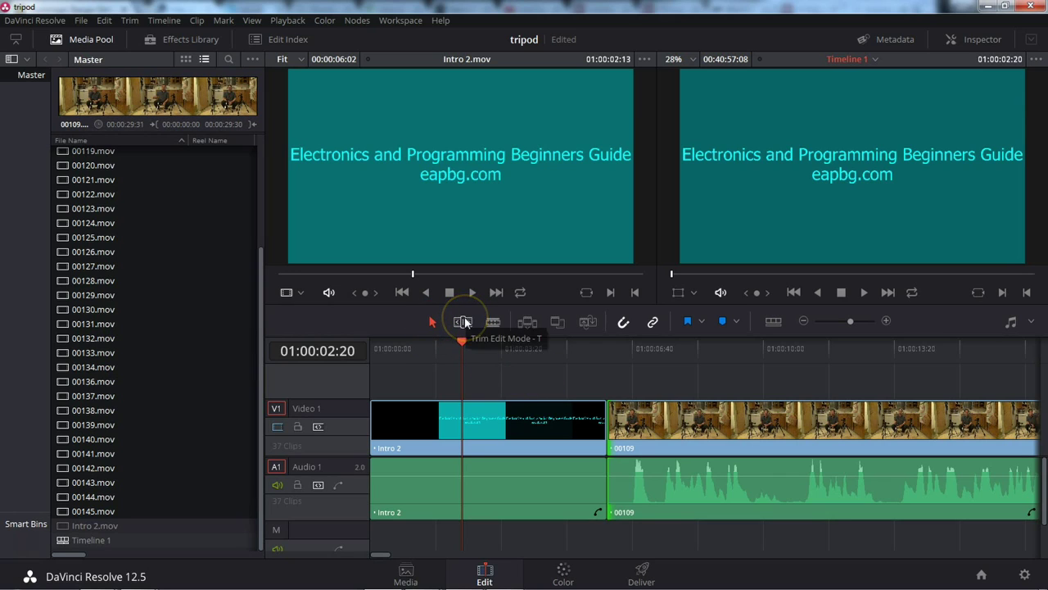
# - Undo a Selection-tool trim that left a gap, then re-trim the Intro 2/00109 edit in Trim Edit Mode
pyautogui.click(433, 321)
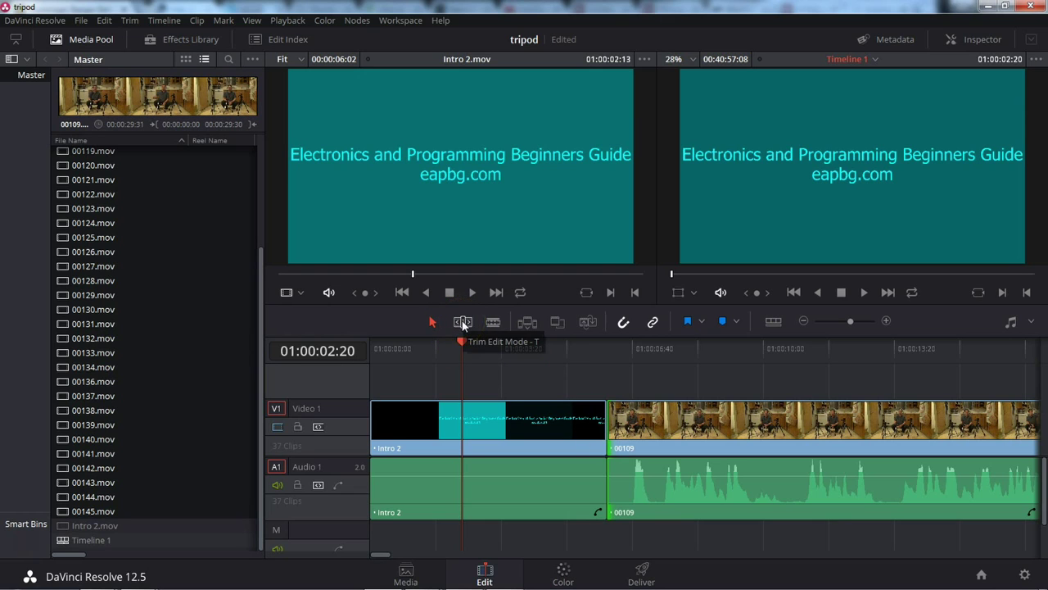
pyautogui.click(614, 420)
pyautogui.moveTo(614, 419); pyautogui.dragTo(718, 420)
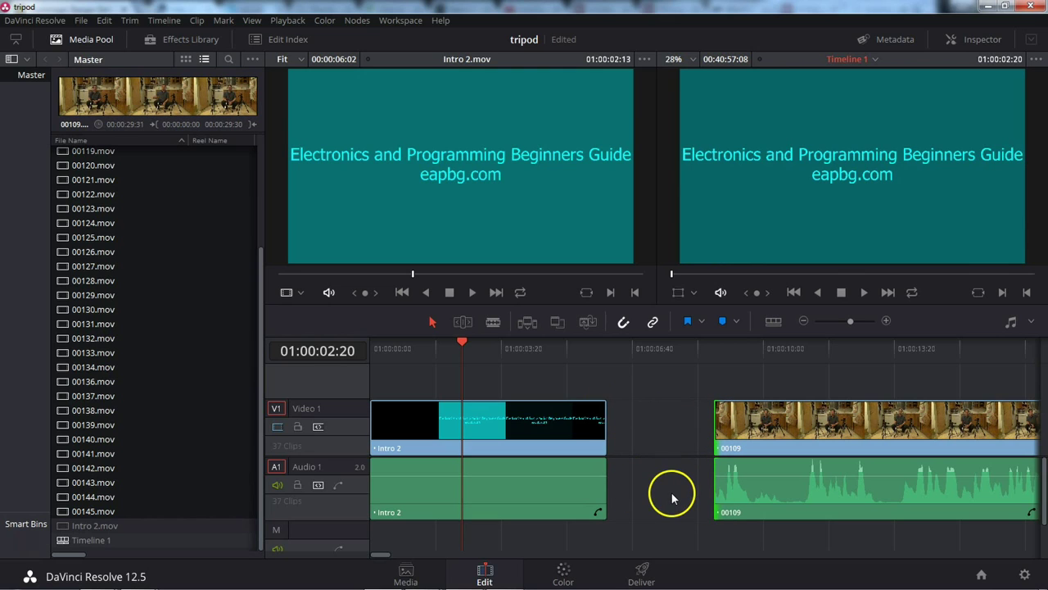
pyautogui.hotkey('ctrl', 'z')
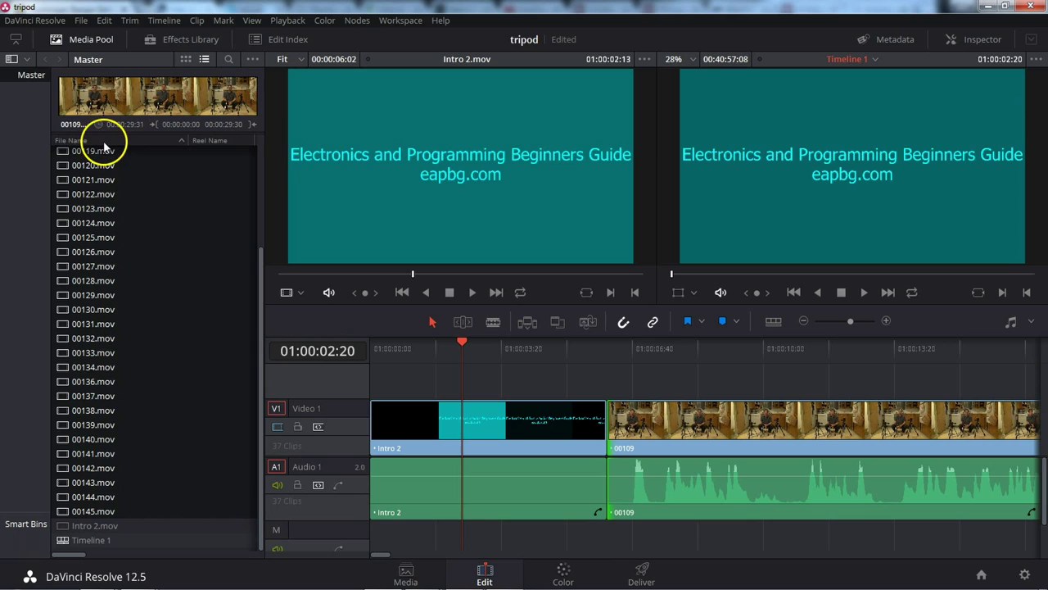
pyautogui.click(463, 321)
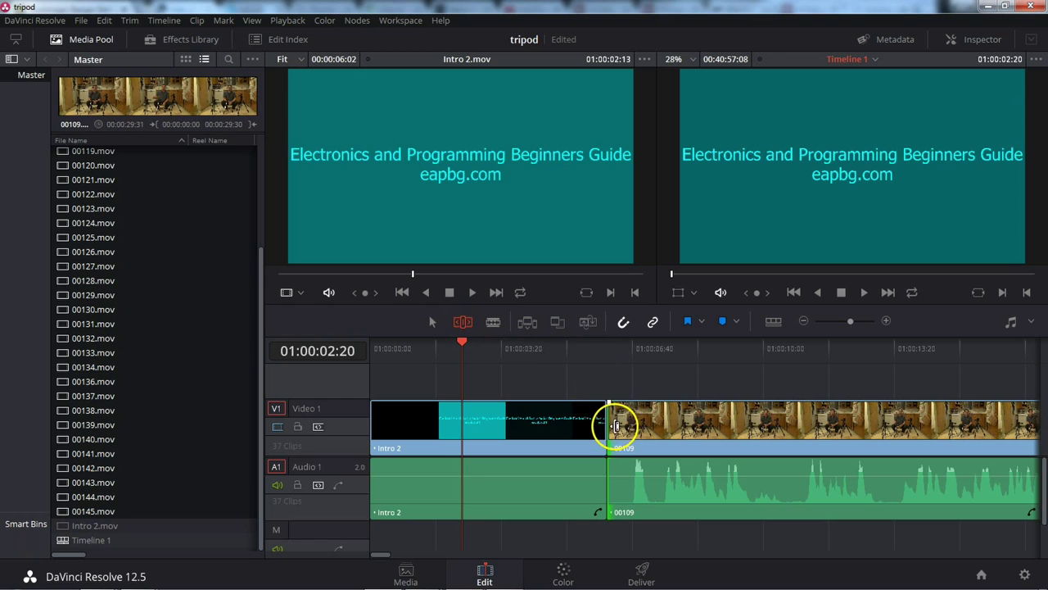
pyautogui.moveTo(613, 421)
pyautogui.mouseDown()
pyautogui.moveTo(660, 422)
pyautogui.moveTo(585, 421)
pyautogui.moveTo(631, 422)
pyautogui.moveTo(622, 422)
pyautogui.mouseUp()
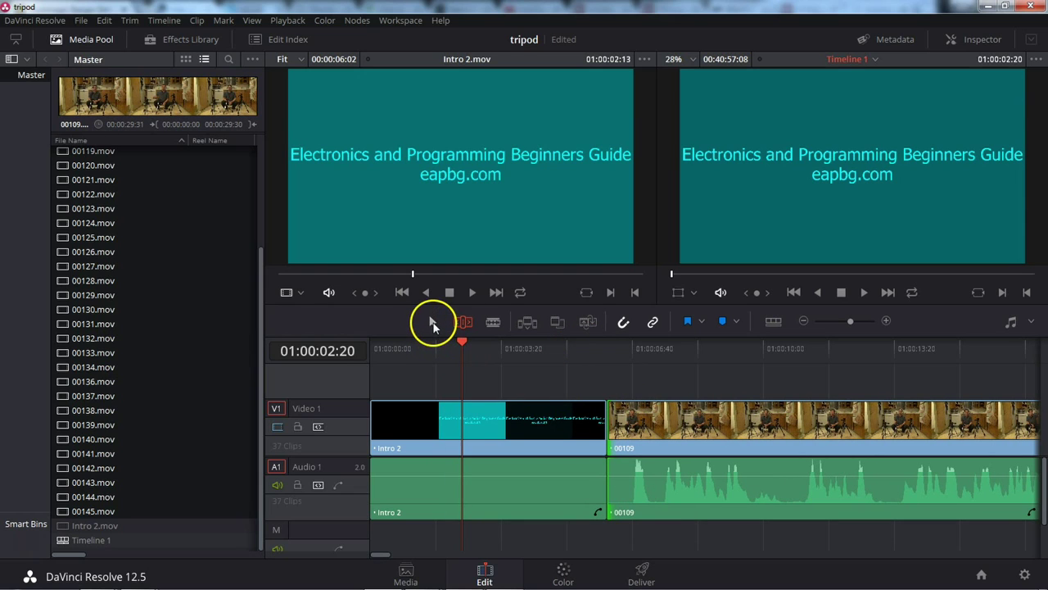
pyautogui.click(432, 323)
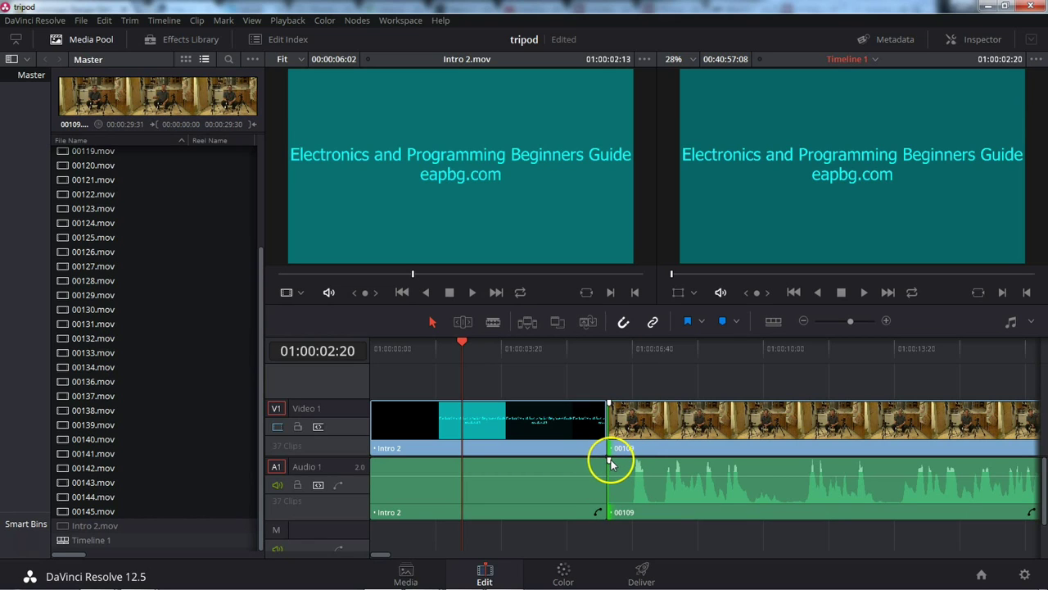
pyautogui.moveTo(609, 464); pyautogui.dragTo(636, 464)
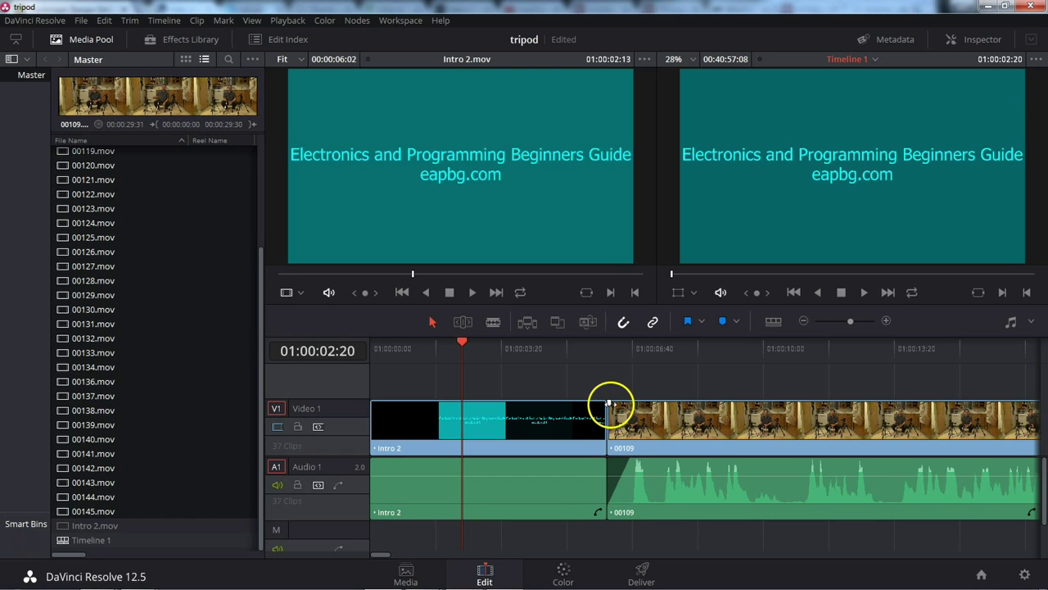
pyautogui.click(559, 358)
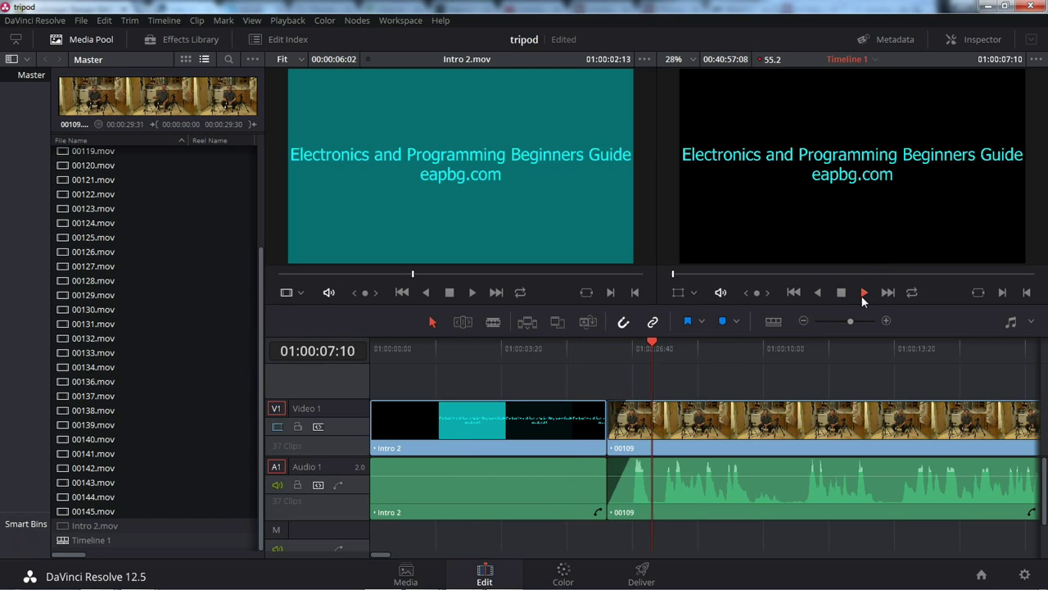
pyautogui.click(841, 292)
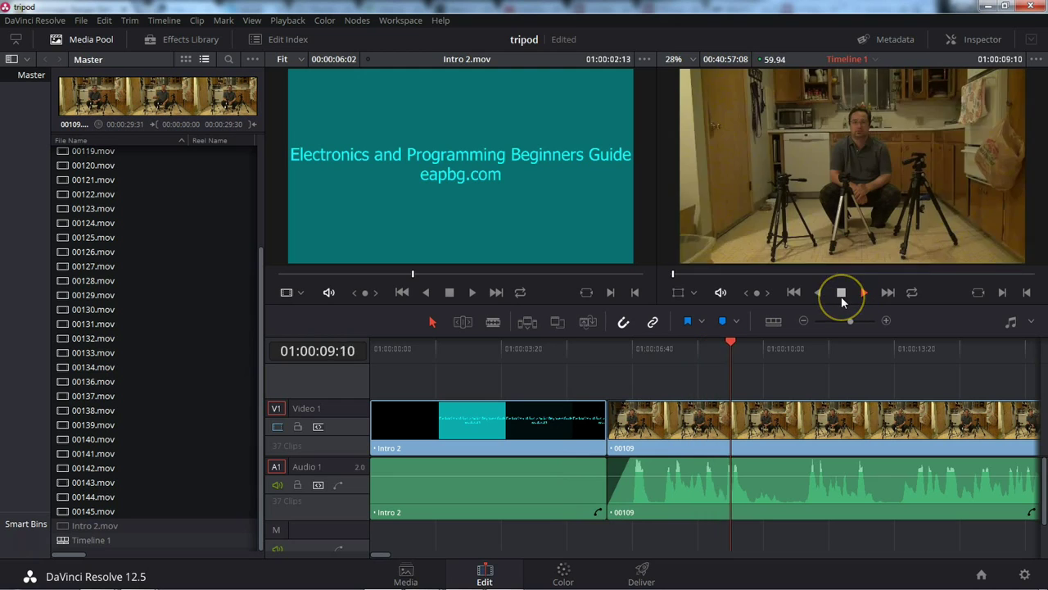
pyautogui.click(562, 348)
pyautogui.click(863, 292)
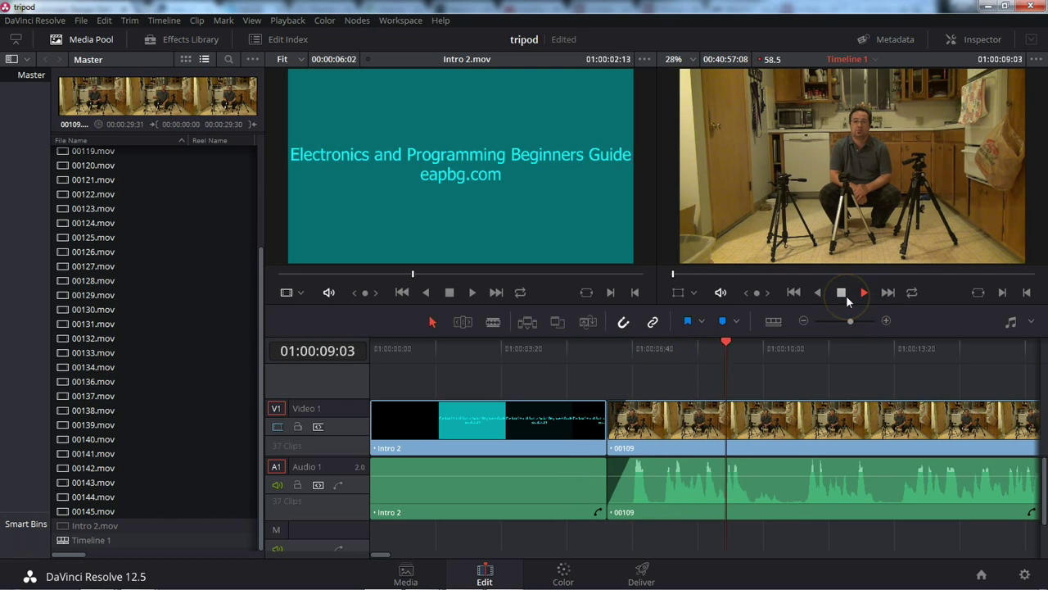
pyautogui.click(843, 294)
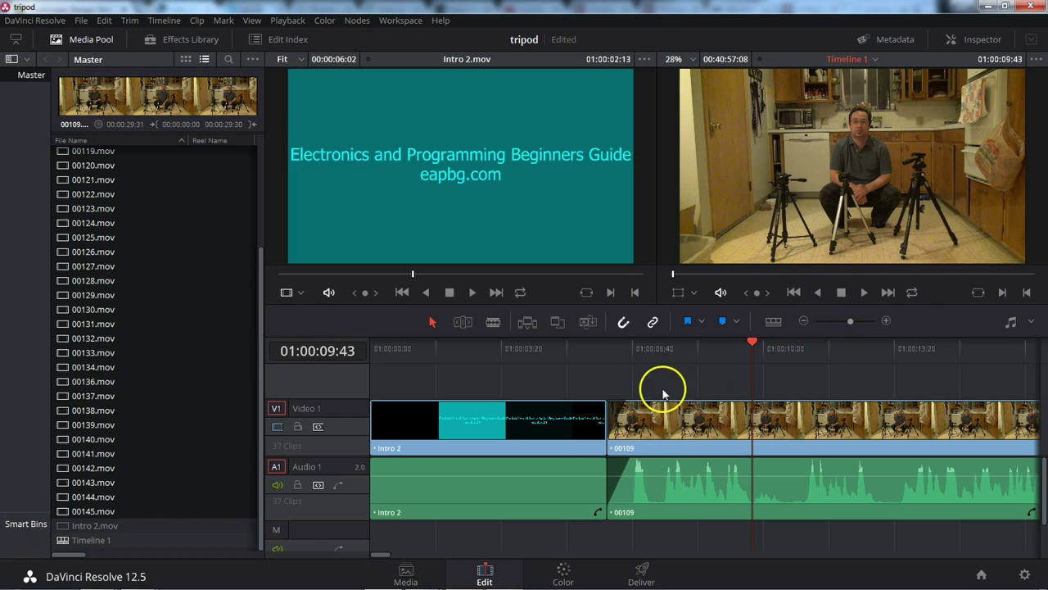
pyautogui.click(563, 348)
pyautogui.click(865, 292)
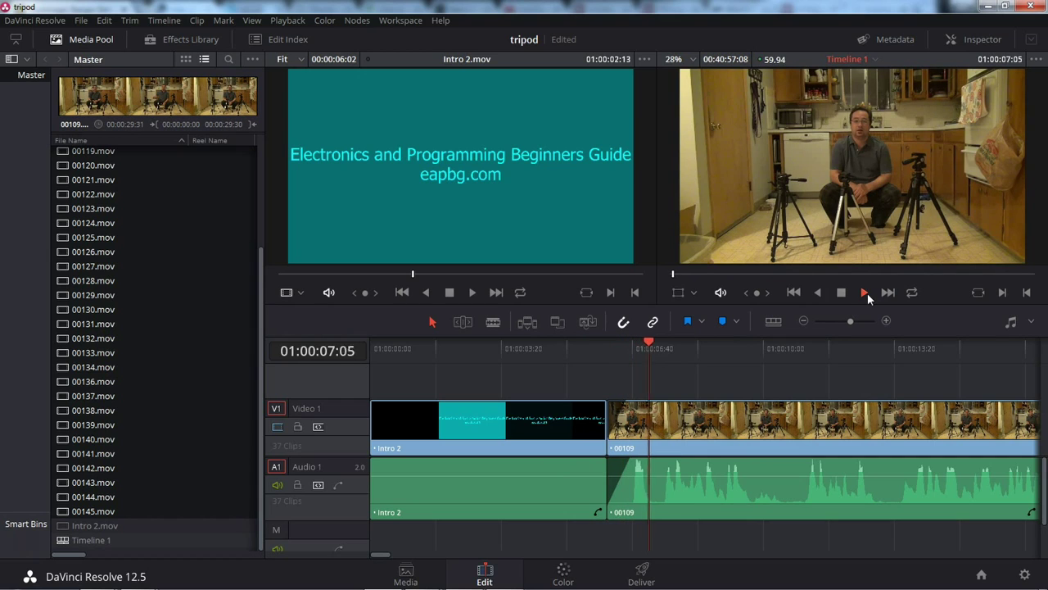
pyautogui.click(841, 293)
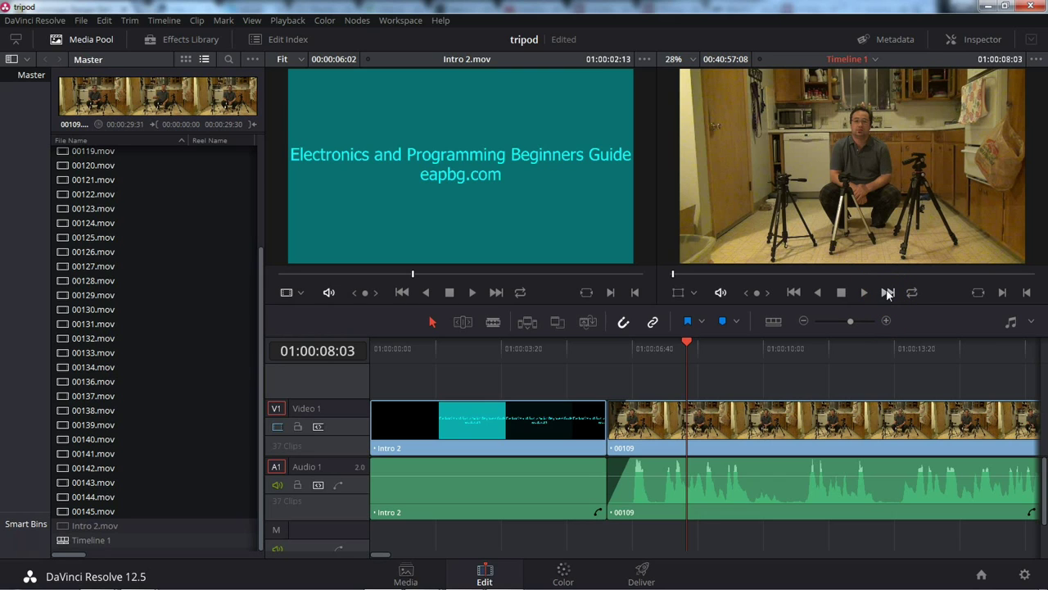
# - Ripple-trim 00109's end earlier to a 00:40:52:20 timeline and fade its audio into 00110
pyautogui.click(888, 292)
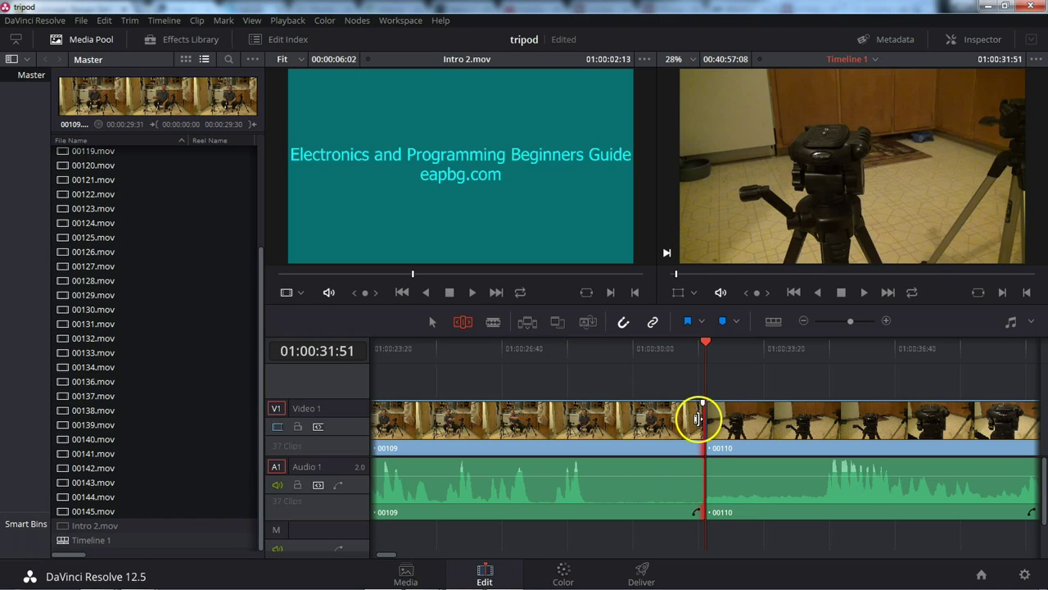
pyautogui.moveTo(699, 419)
pyautogui.mouseDown()
pyautogui.moveTo(597, 425)
pyautogui.moveTo(706, 420)
pyautogui.mouseUp()
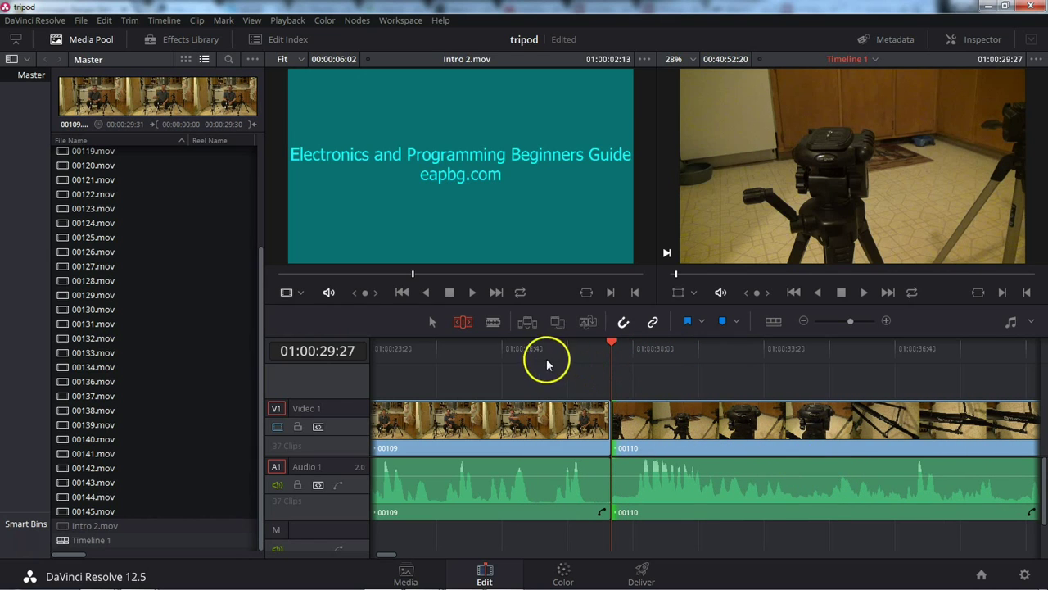
pyautogui.click(434, 324)
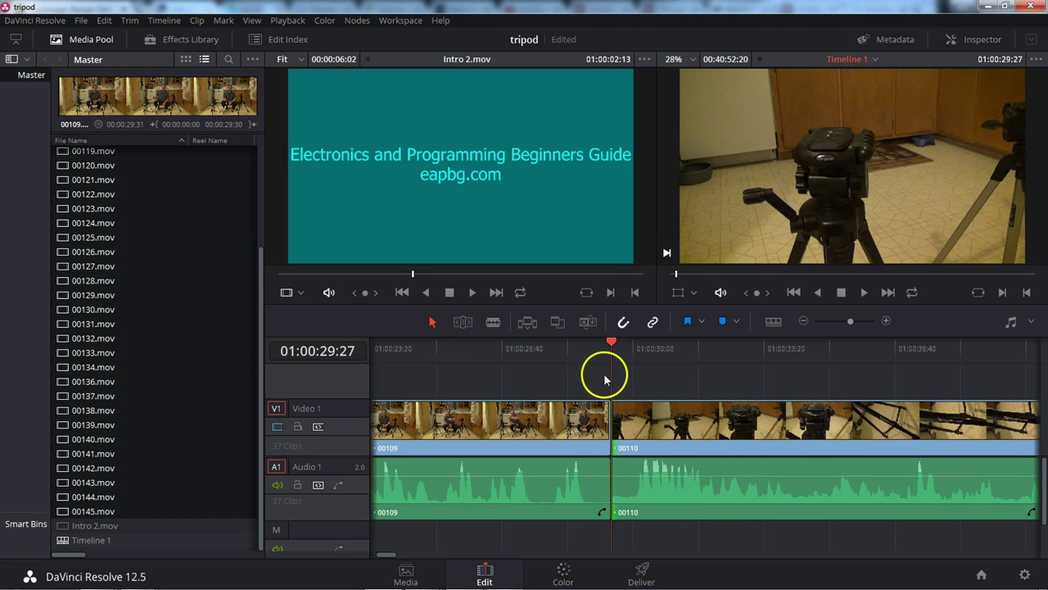
pyautogui.moveTo(602, 380); pyautogui.dragTo(530, 368)
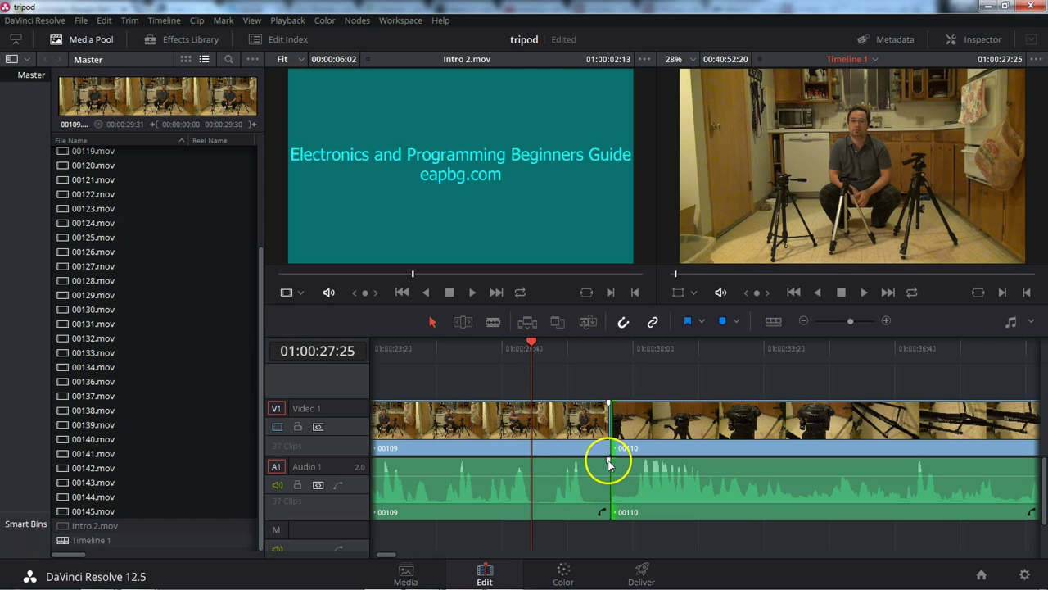
pyautogui.moveTo(608, 464); pyautogui.dragTo(636, 462)
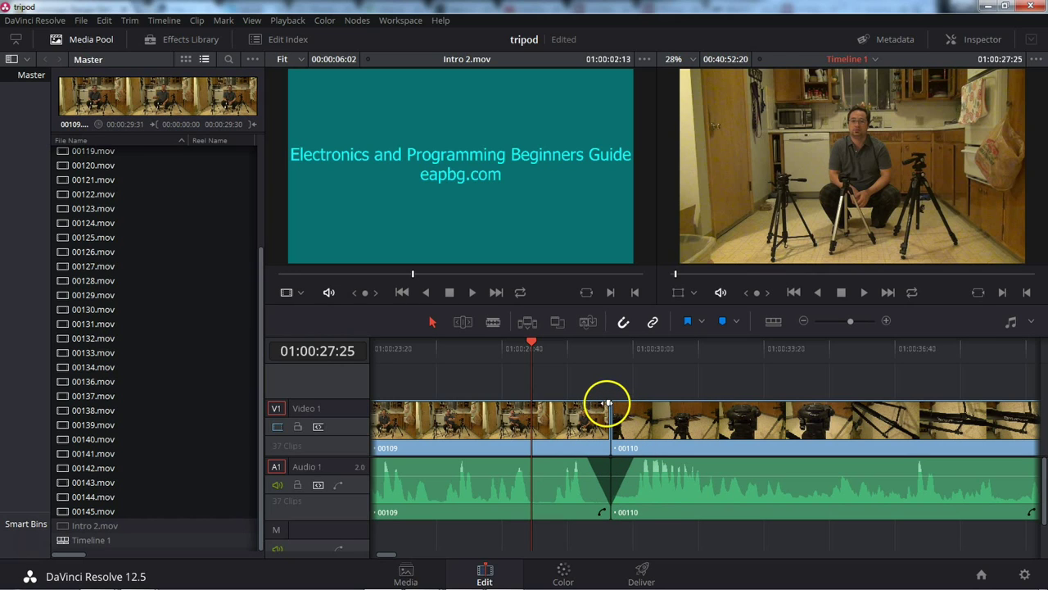
pyautogui.moveTo(609, 403)
pyautogui.mouseDown()
pyautogui.moveTo(595, 402)
pyautogui.moveTo(612, 403)
pyautogui.mouseUp()
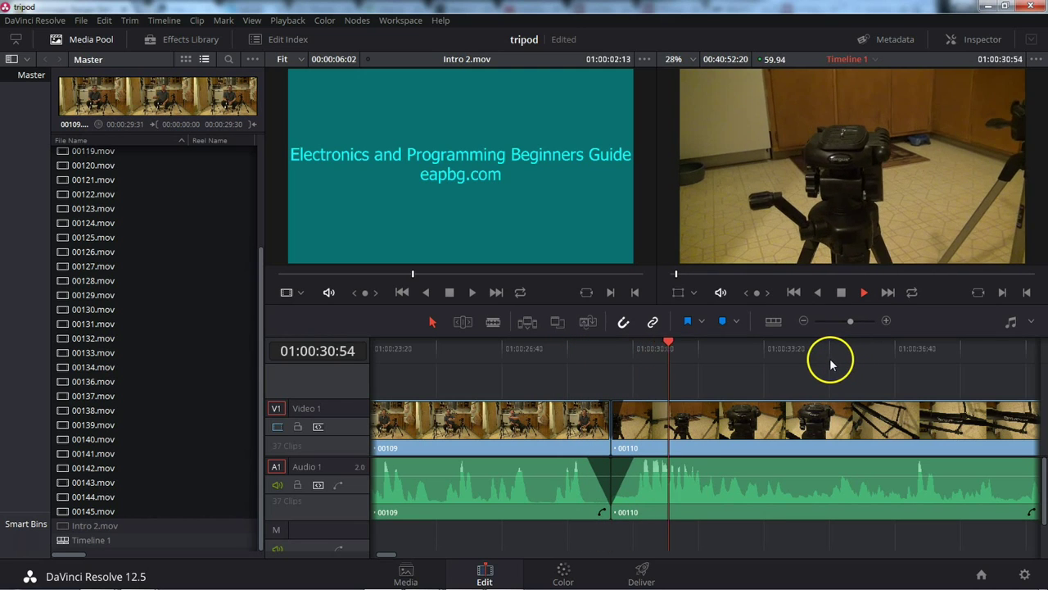
# - Replay the 00109/00110 transition, align its audio fades at the cut, and jump to the 00110/00111 edit
pyautogui.click(554, 348)
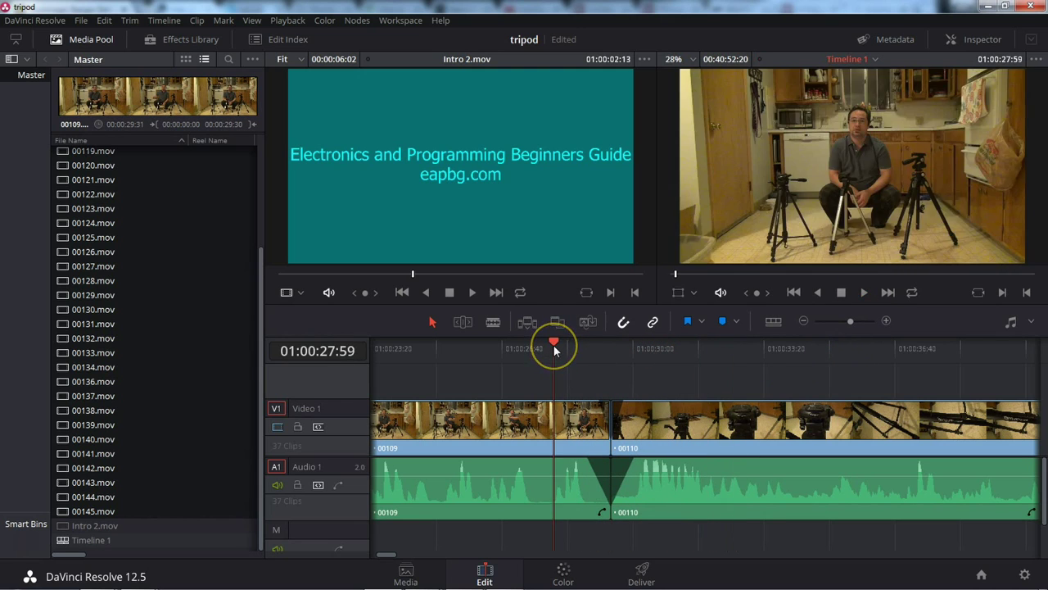
pyautogui.click(864, 300)
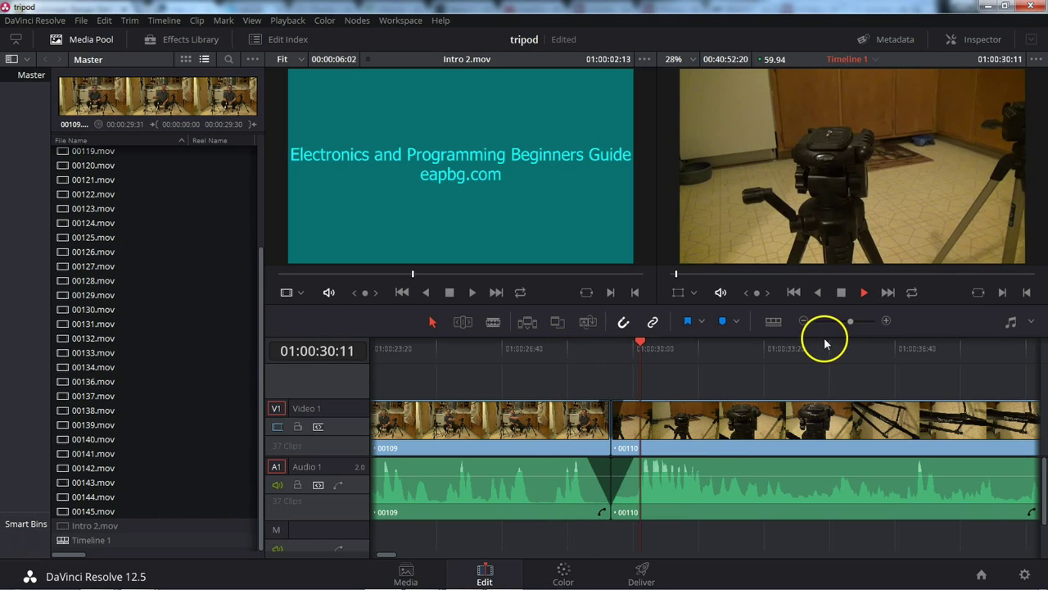
pyautogui.click(841, 293)
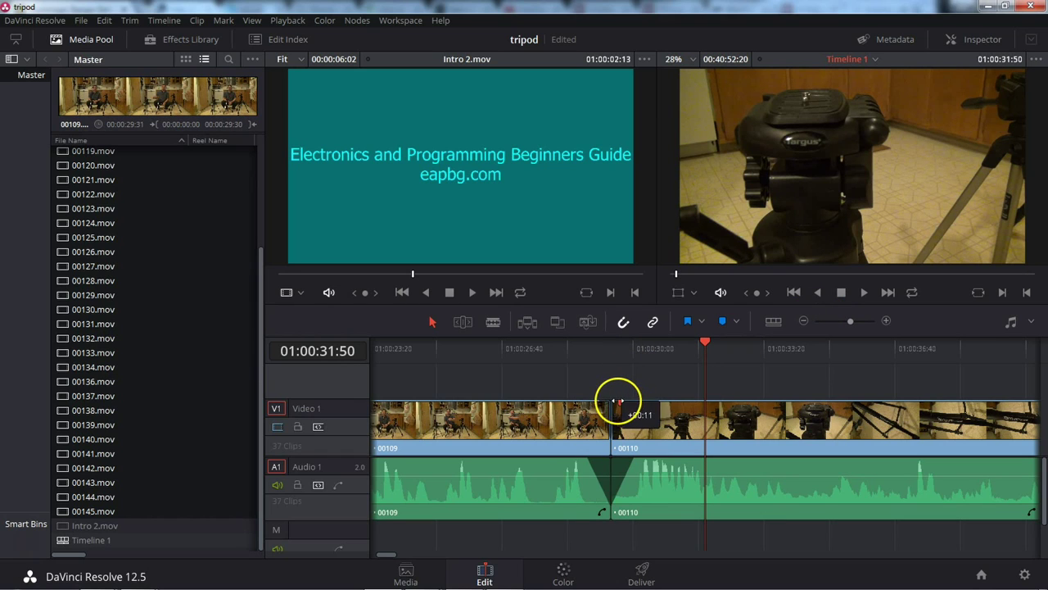
pyautogui.moveTo(615, 401); pyautogui.dragTo(611, 402)
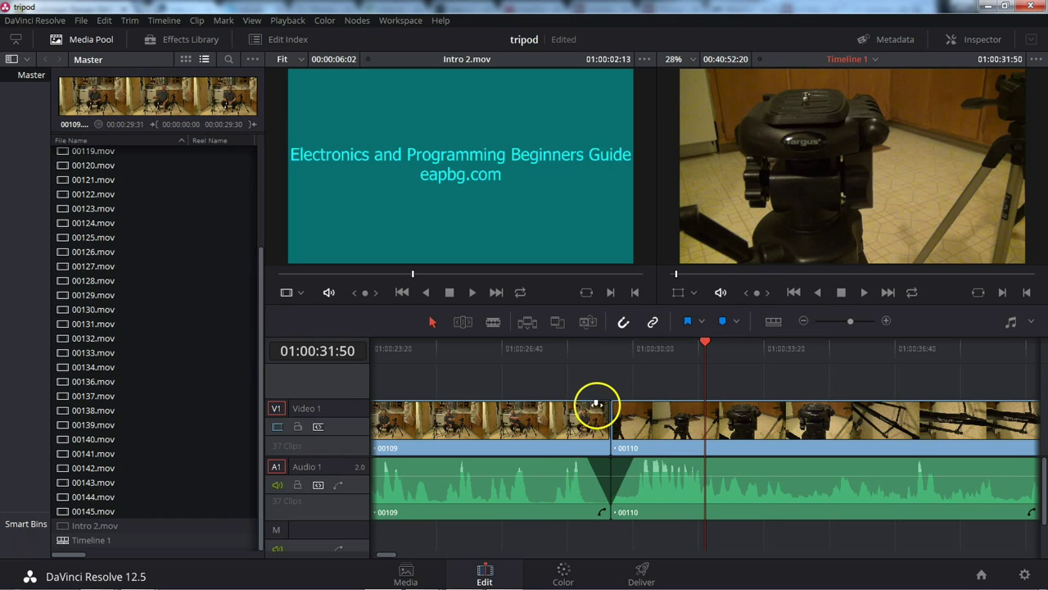
pyautogui.click(561, 348)
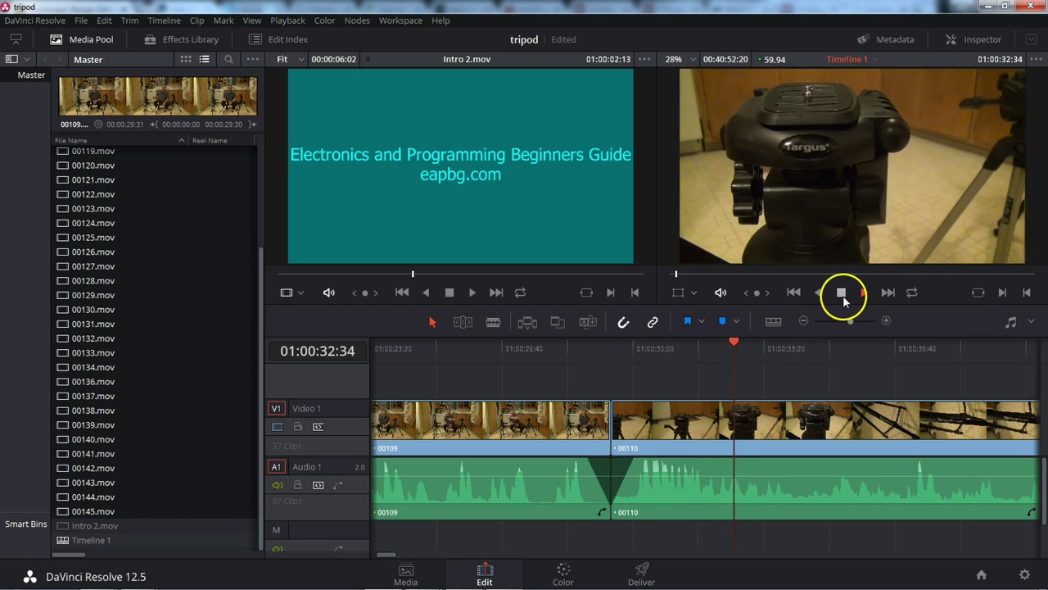
pyautogui.click(841, 293)
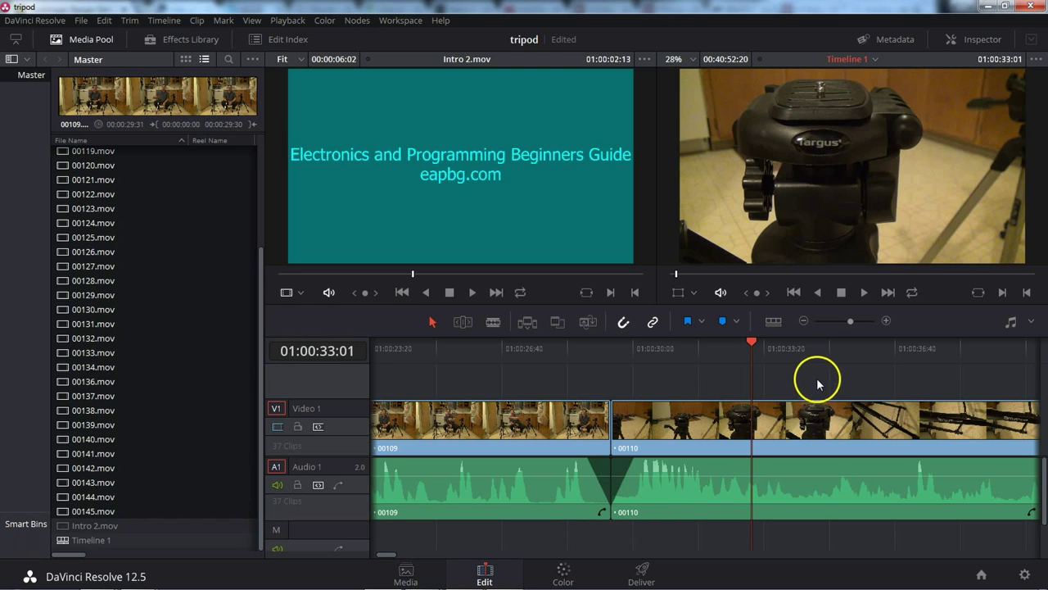
pyautogui.click(888, 292)
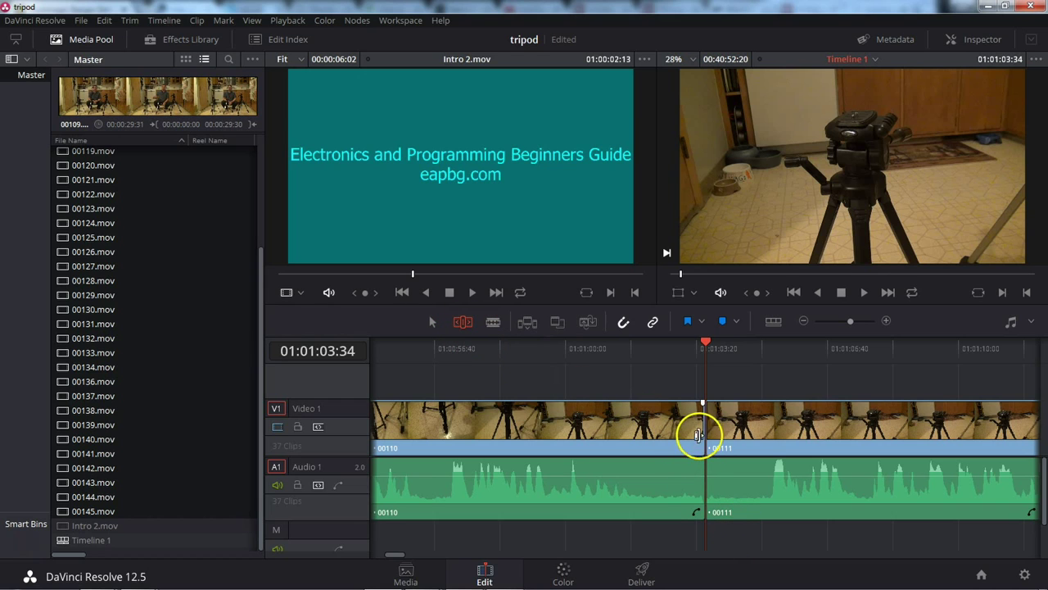
# - Ripple-trim 00110's end earlier and play back across the new 00110/00111 cut
pyautogui.moveTo(699, 428); pyautogui.dragTo(634, 432)
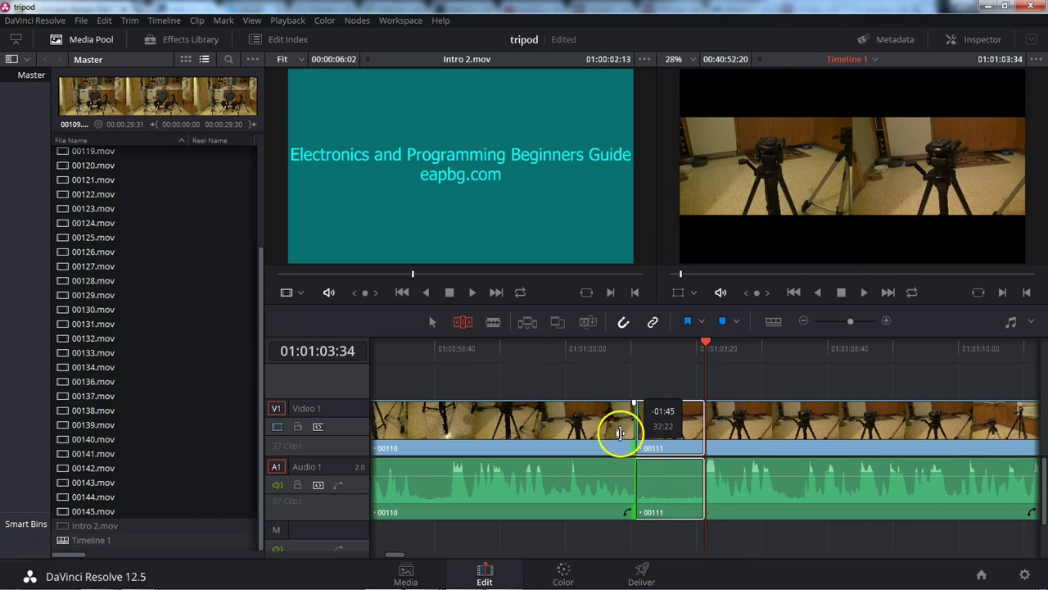
pyautogui.click(571, 357)
pyautogui.click(866, 292)
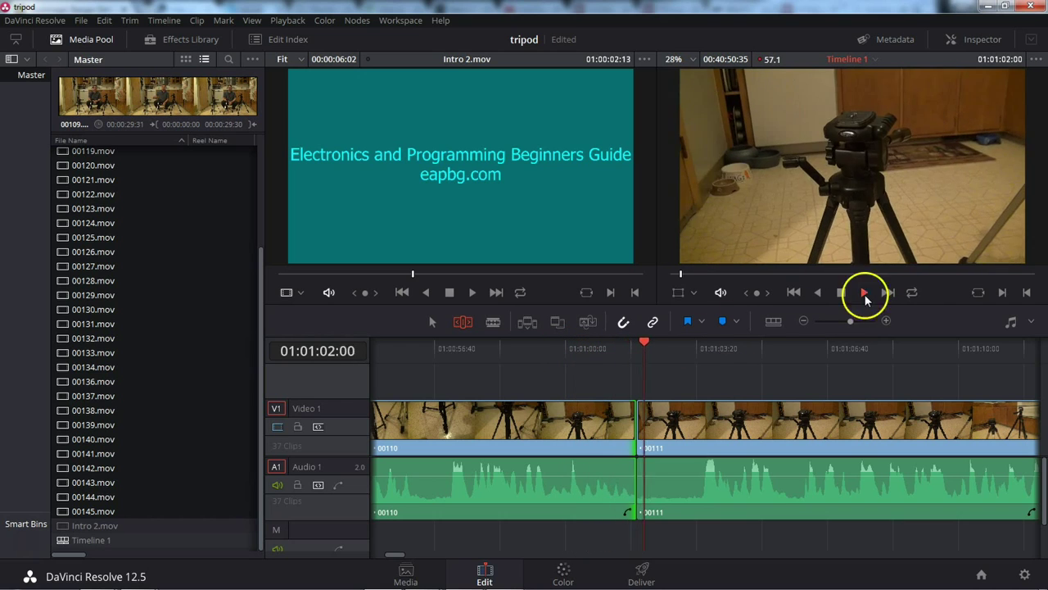
pyautogui.click(653, 430)
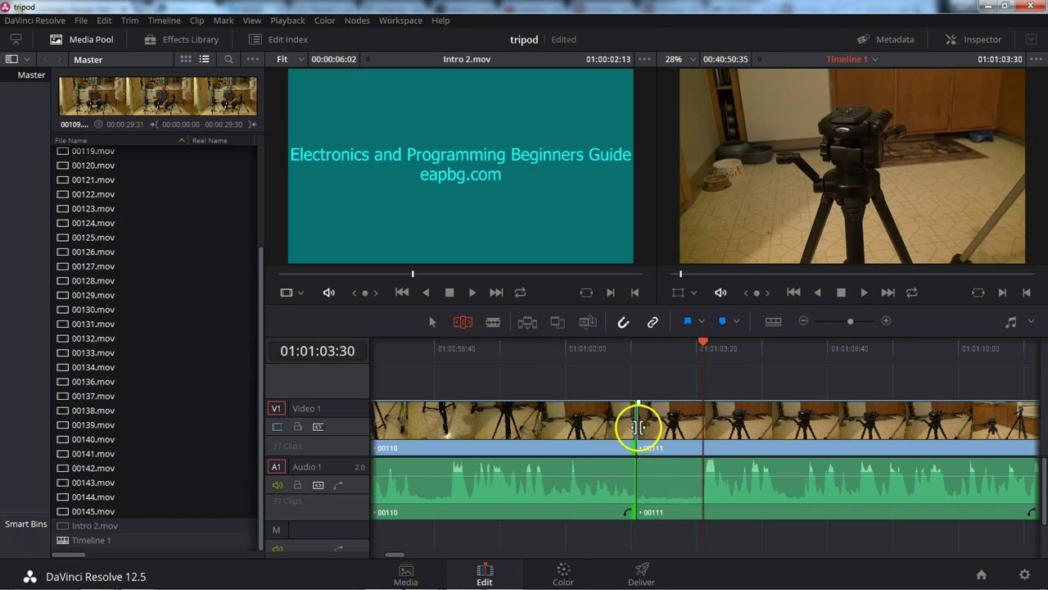
pyautogui.moveTo(630, 425); pyautogui.dragTo(653, 423)
# - Fine-tune the 00110/00111 cut to a 00:40:50:07 timeline, re-enable snapping, and fade in 00111's audio
pyautogui.moveTo(702, 367); pyautogui.dragTo(581, 367)
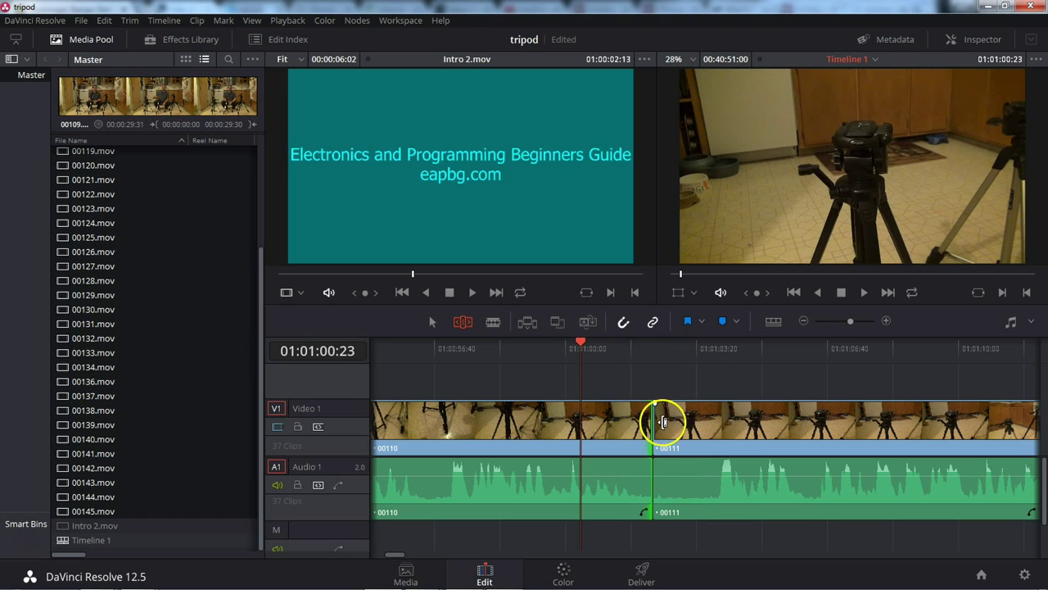
pyautogui.moveTo(677, 422); pyautogui.dragTo(696, 419)
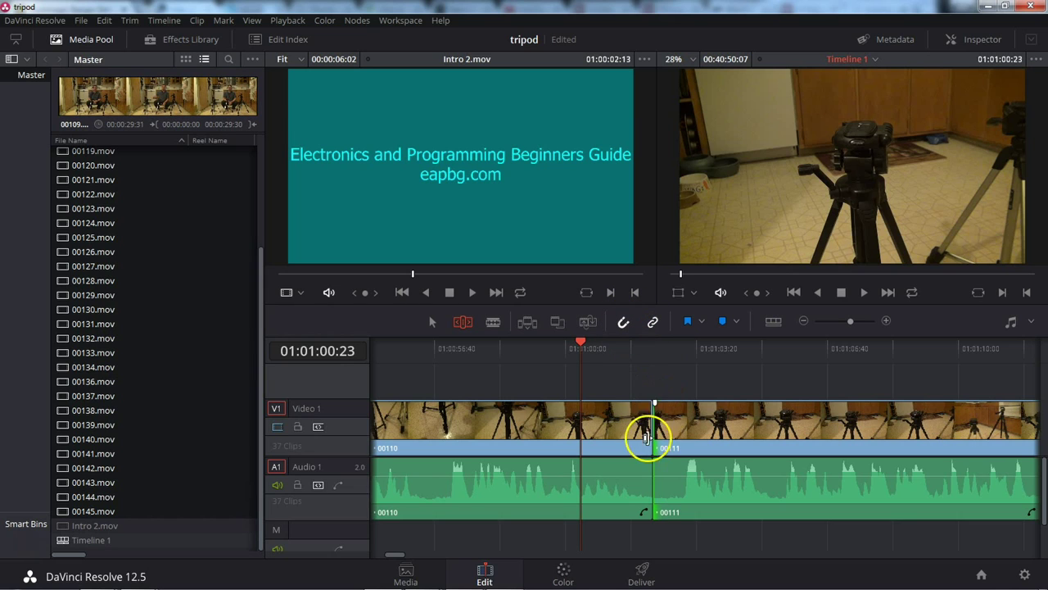
pyautogui.moveTo(660, 436); pyautogui.dragTo(706, 422)
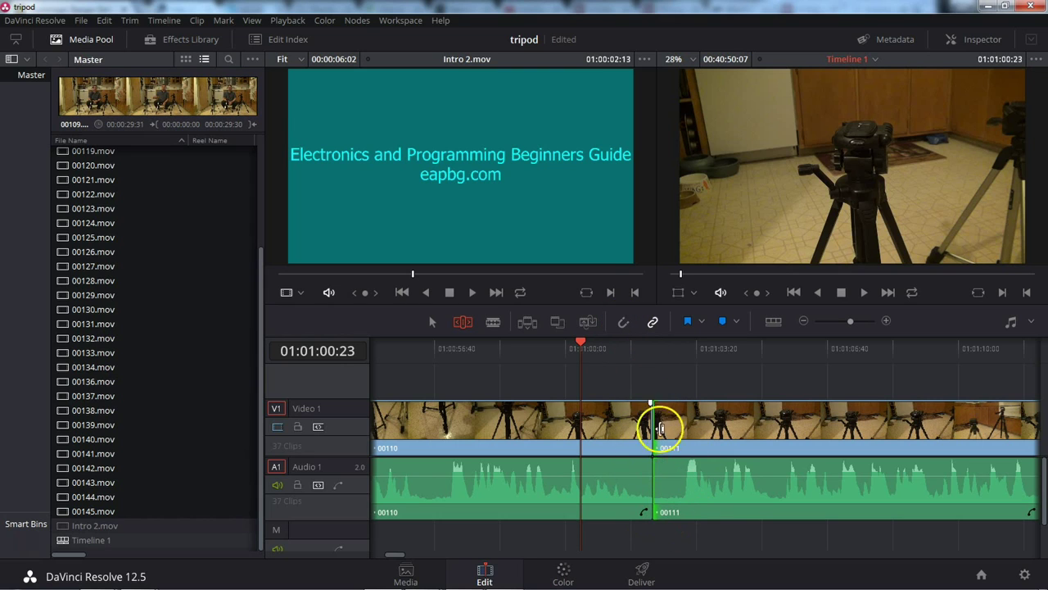
pyautogui.click(625, 326)
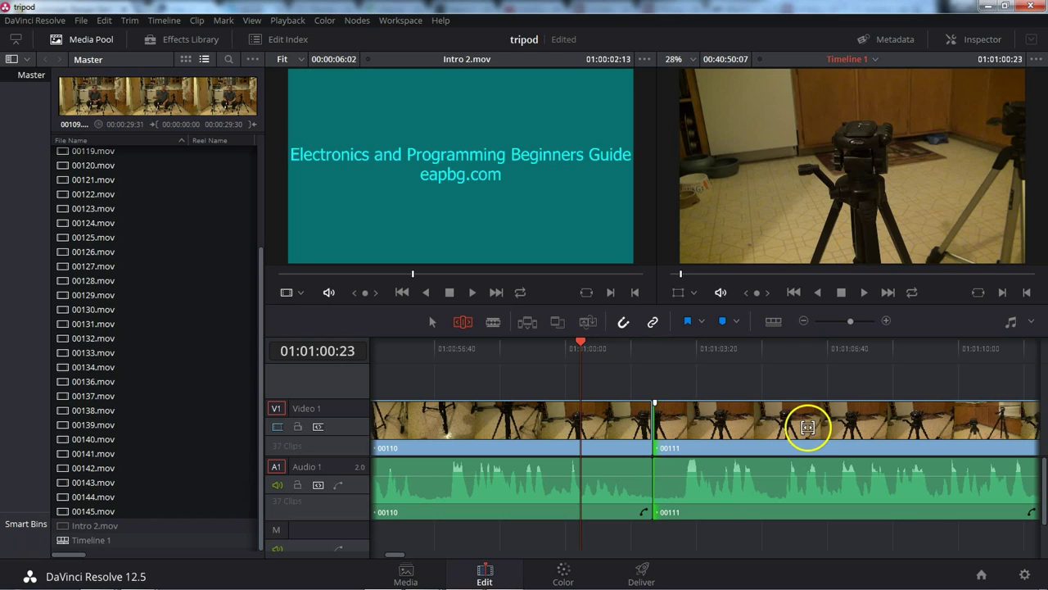
pyautogui.click(432, 322)
pyautogui.moveTo(656, 460); pyautogui.dragTo(620, 451)
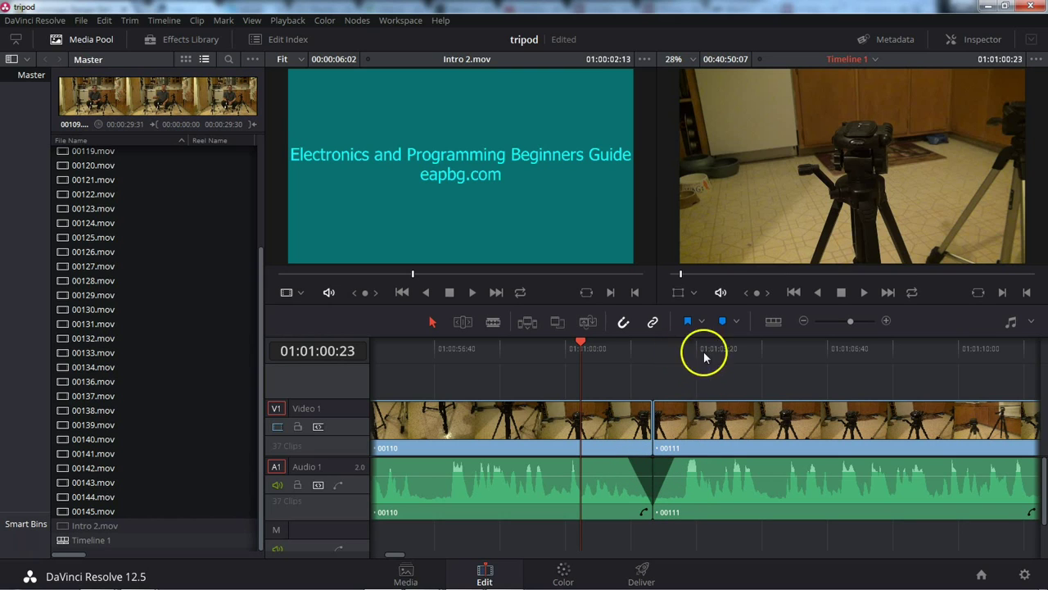
# - Trim clip 00111's end earlier and fade out its audio at the cut
pyautogui.click(888, 293)
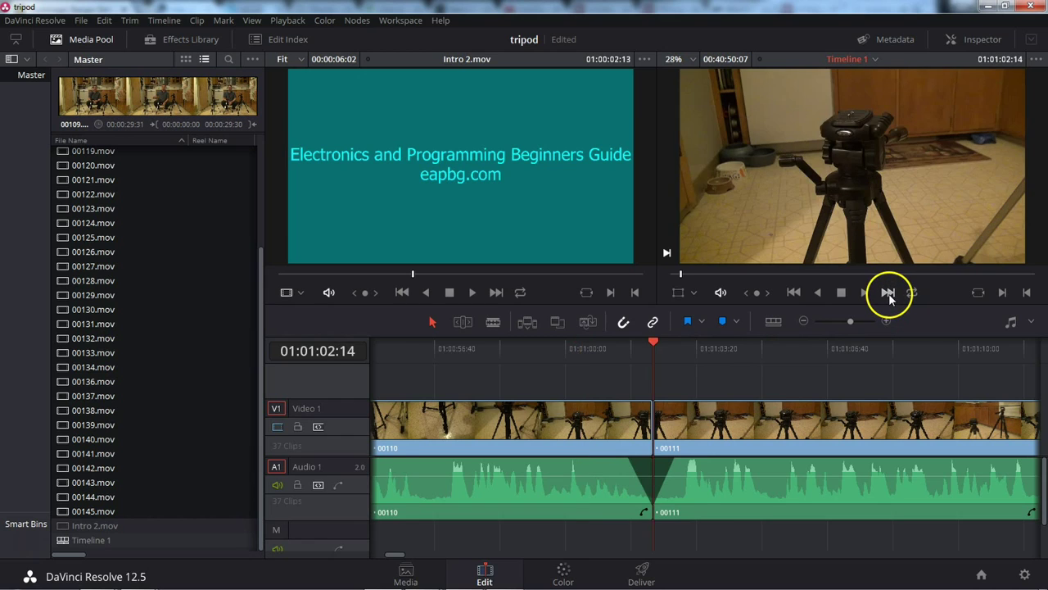
pyautogui.click(888, 293)
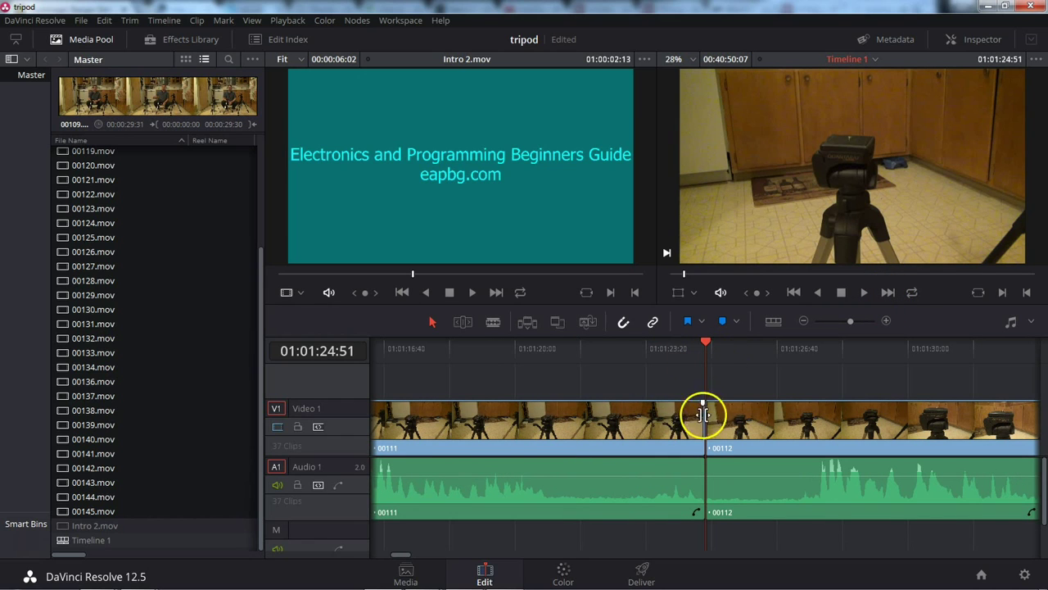
pyautogui.click(463, 321)
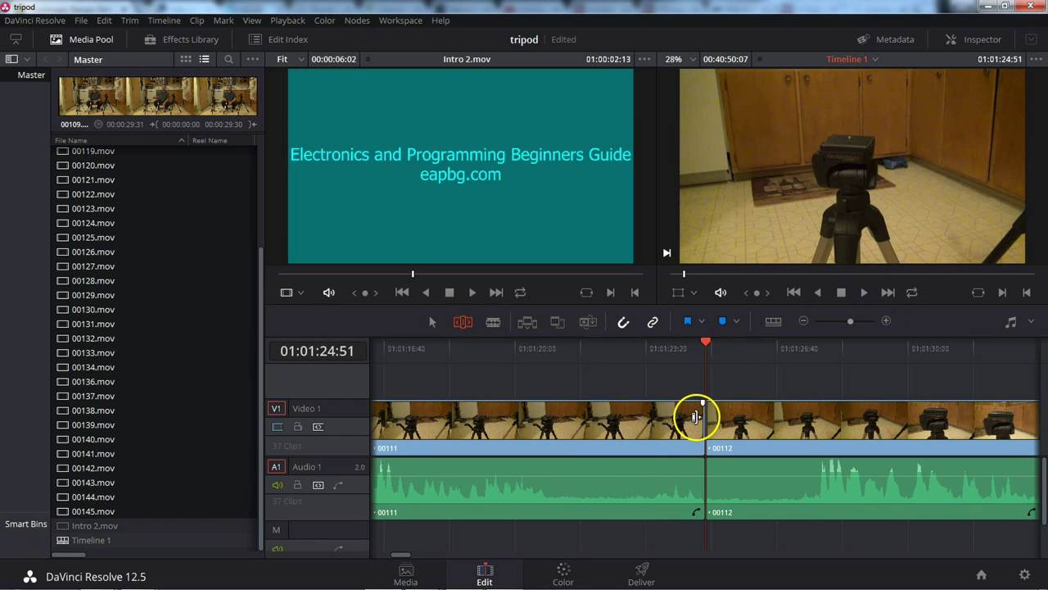
pyautogui.moveTo(695, 417); pyautogui.dragTo(660, 417)
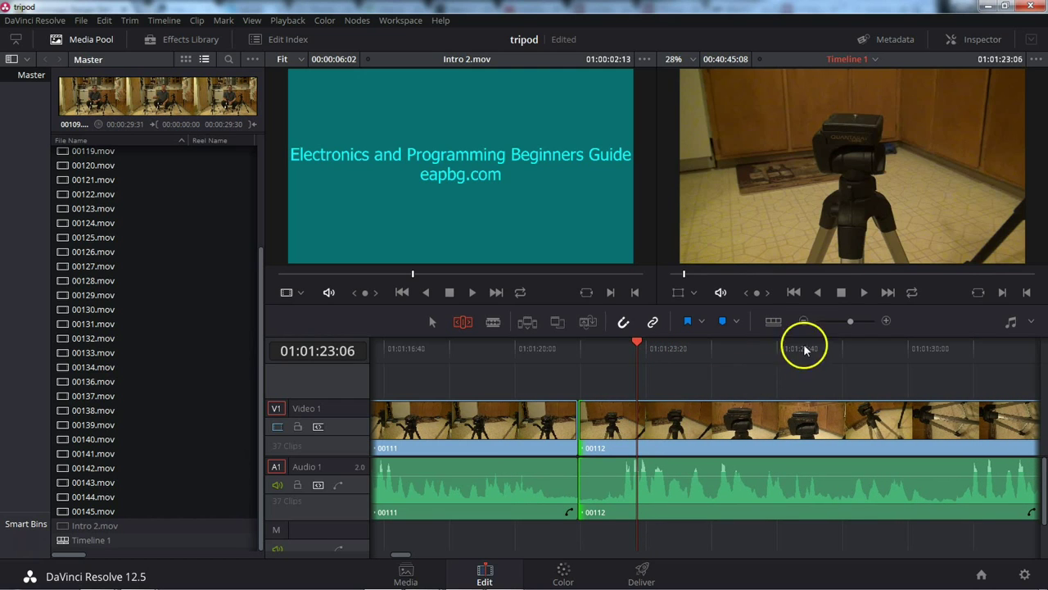
pyautogui.click(434, 322)
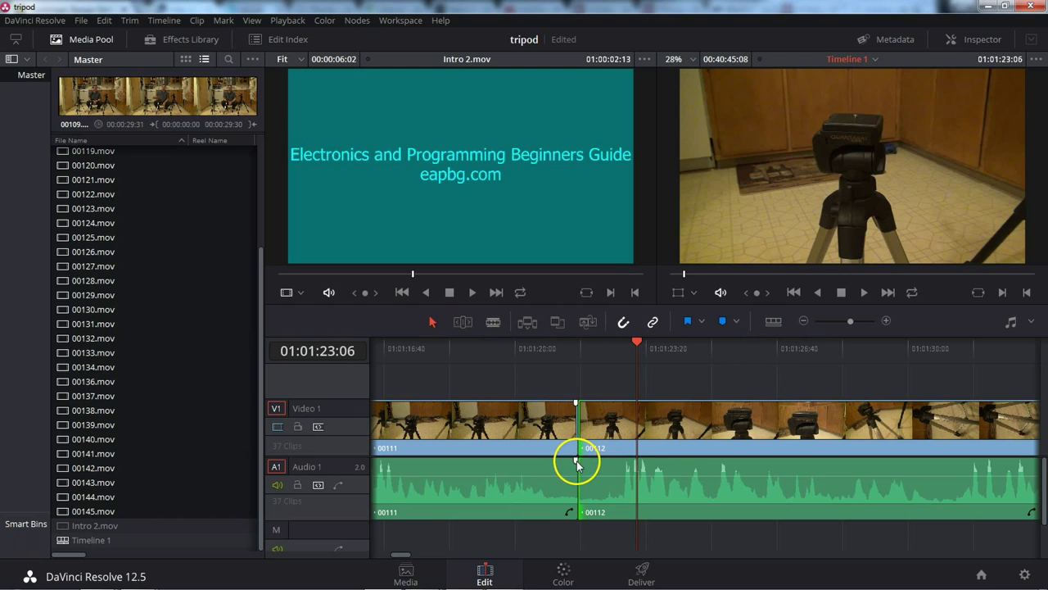
pyautogui.moveTo(577, 463); pyautogui.dragTo(603, 461)
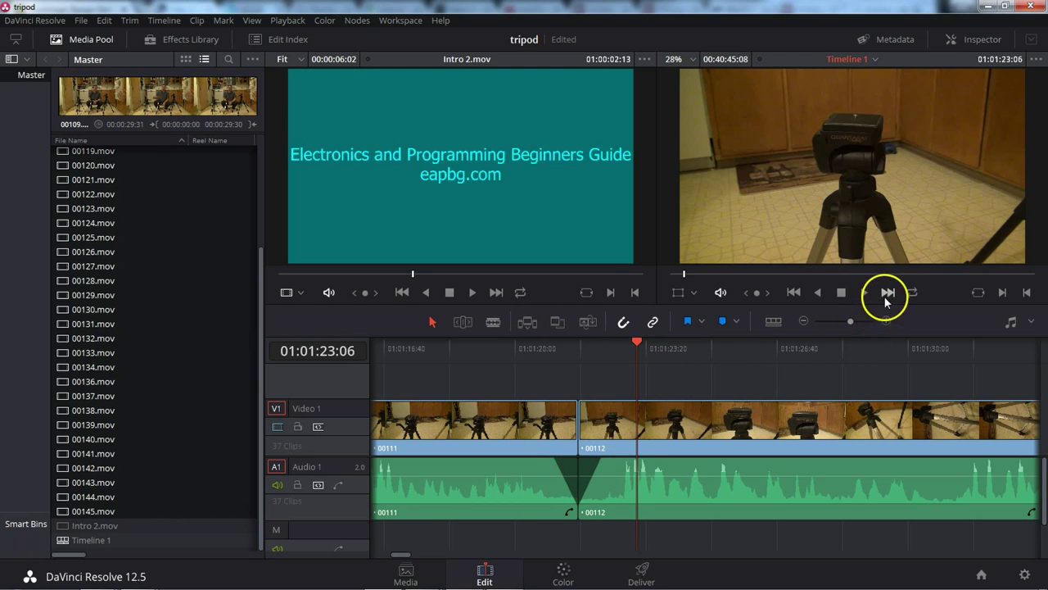
# - Move the 00112/00113 edit earlier to a 00:40:10:27 timeline and fade out 00112's audio
pyautogui.click(888, 293)
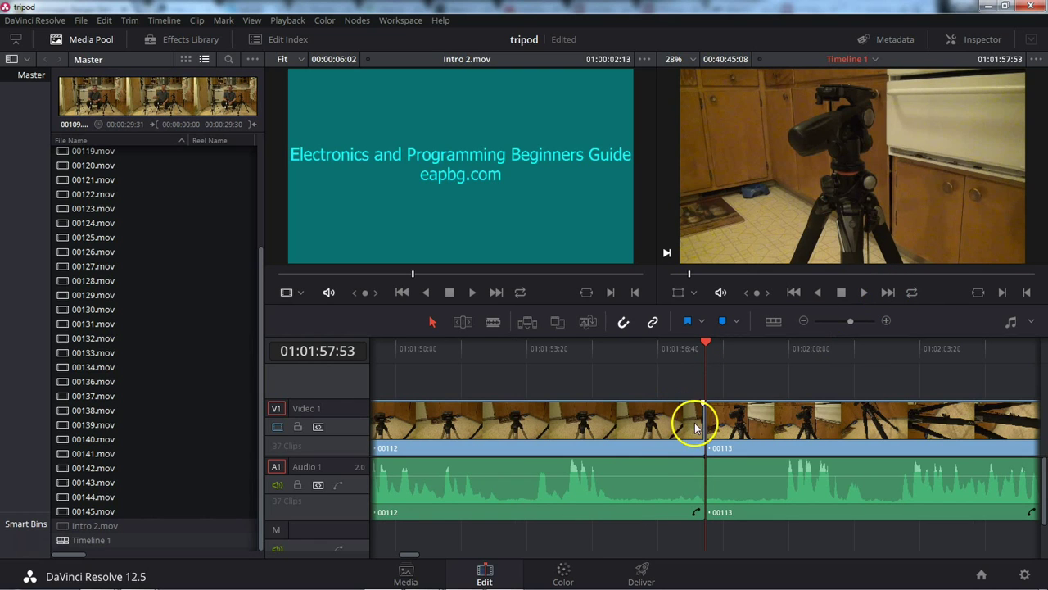
pyautogui.moveTo(697, 421)
pyautogui.mouseDown()
pyautogui.moveTo(648, 429)
pyautogui.moveTo(703, 426)
pyautogui.mouseUp()
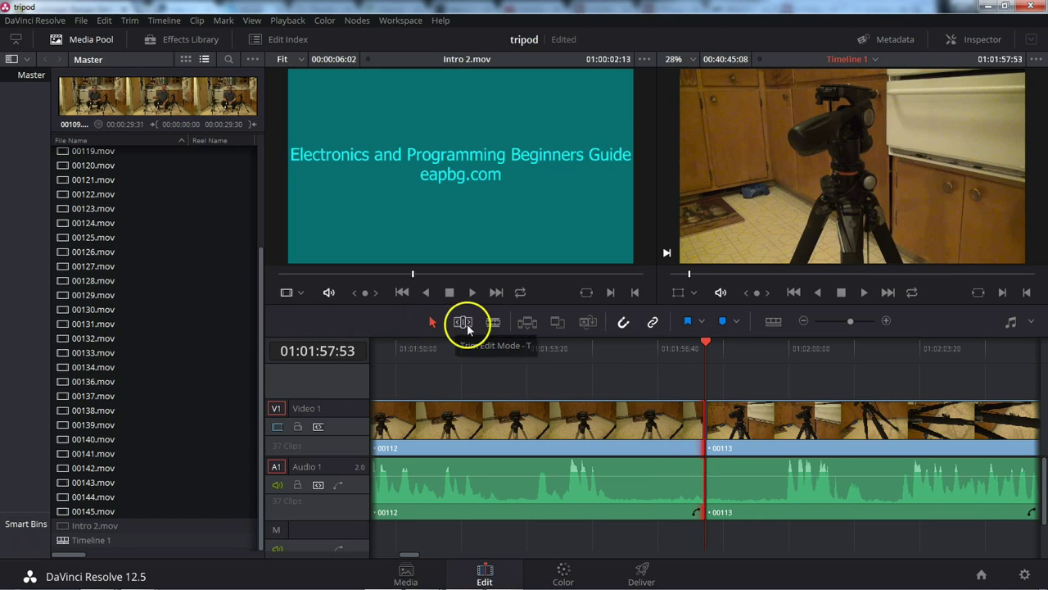
pyautogui.click(463, 322)
pyautogui.moveTo(693, 423)
pyautogui.mouseDown()
pyautogui.moveTo(617, 426)
pyautogui.moveTo(693, 428)
pyautogui.mouseUp()
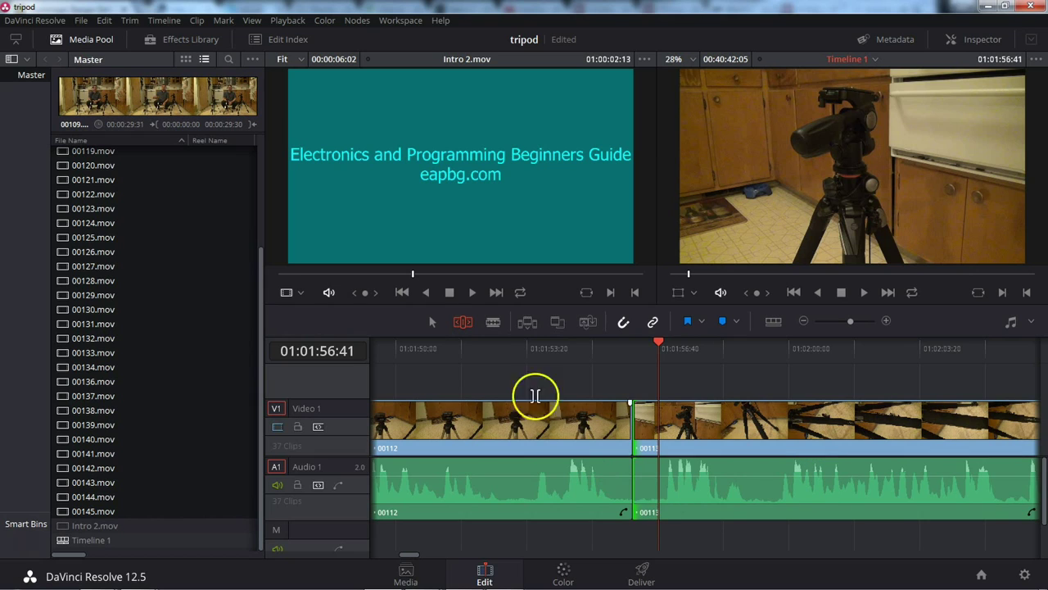
pyautogui.click(433, 322)
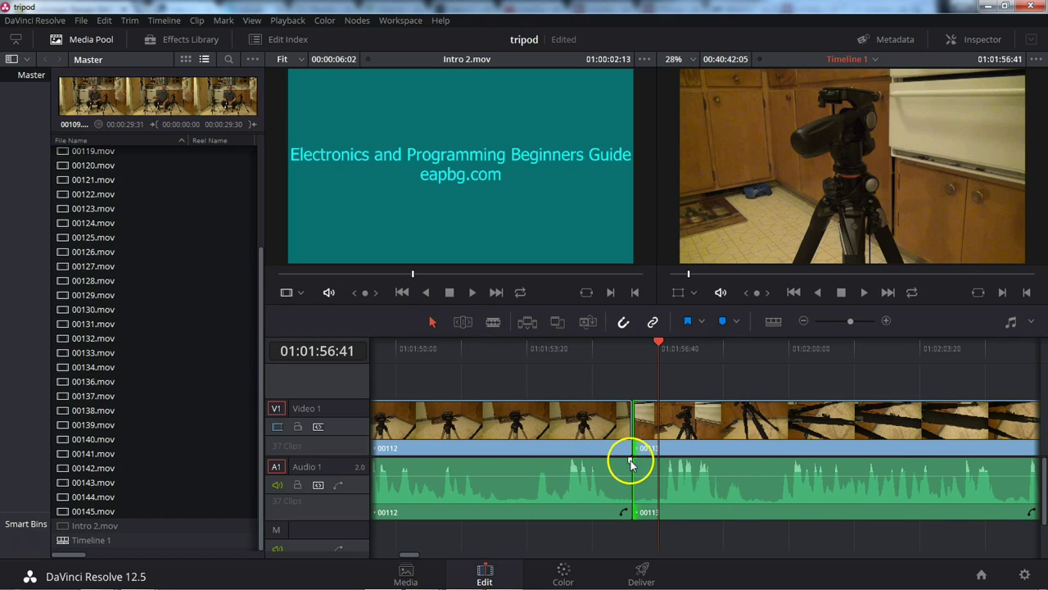
pyautogui.moveTo(631, 461); pyautogui.dragTo(660, 460)
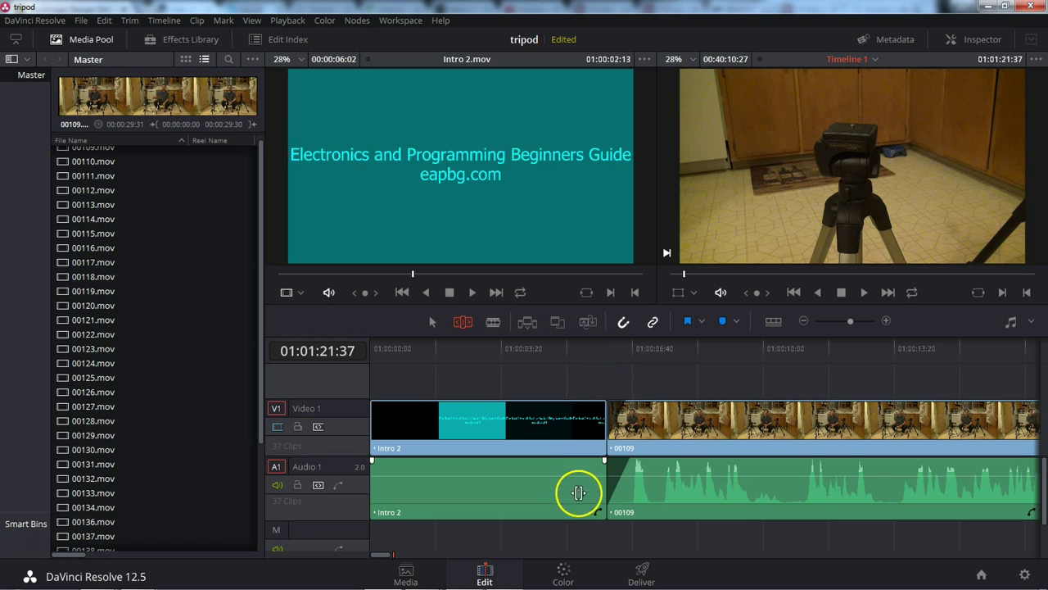
# - Switch to the Color page and load clip 02's kitchen shot at a later frame
pyautogui.click(563, 574)
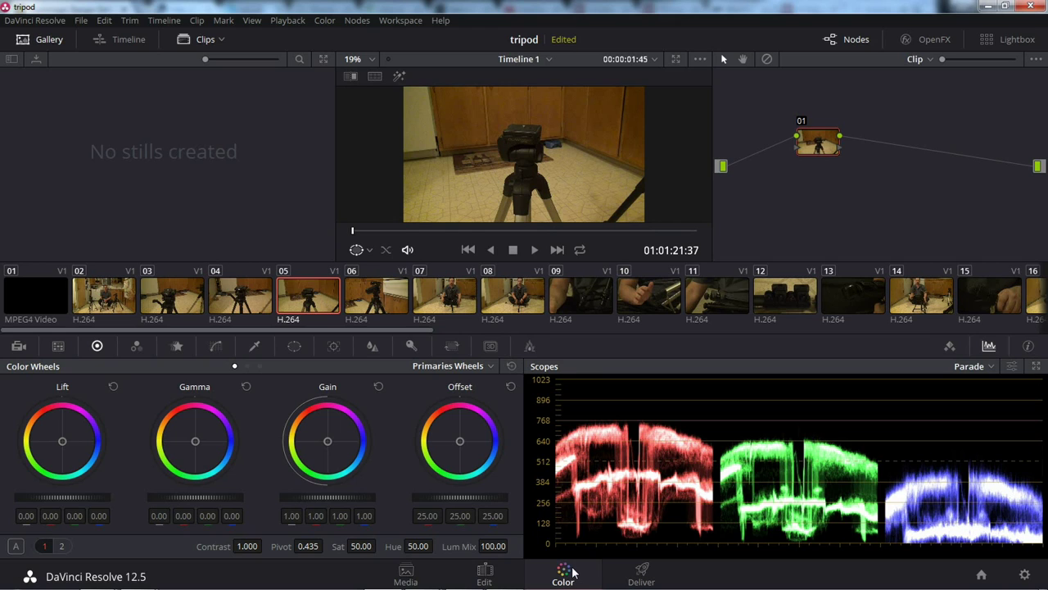
pyautogui.click(115, 293)
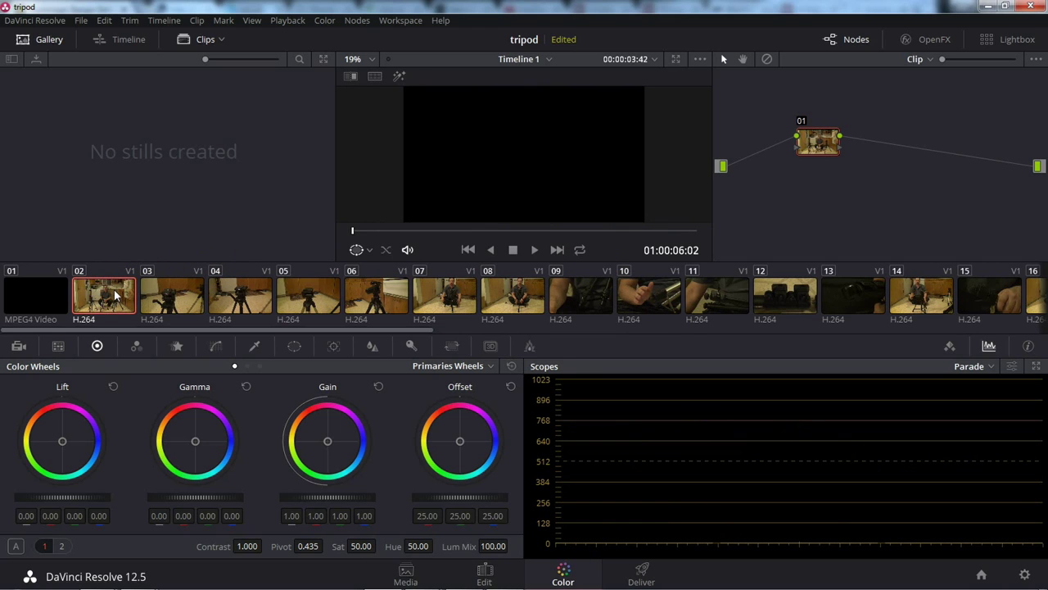
pyautogui.click(376, 231)
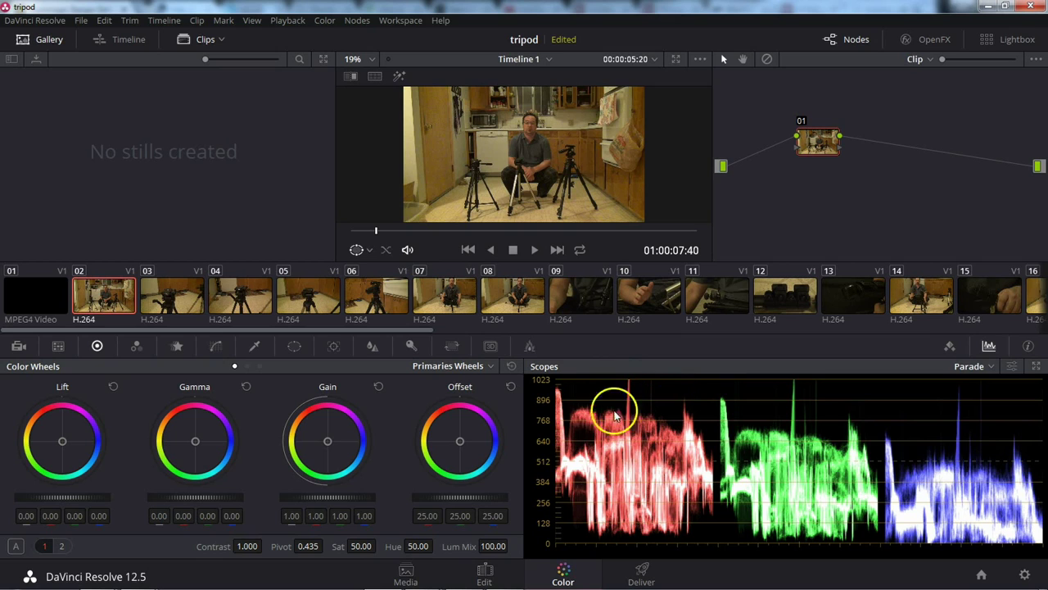
pyautogui.click(951, 348)
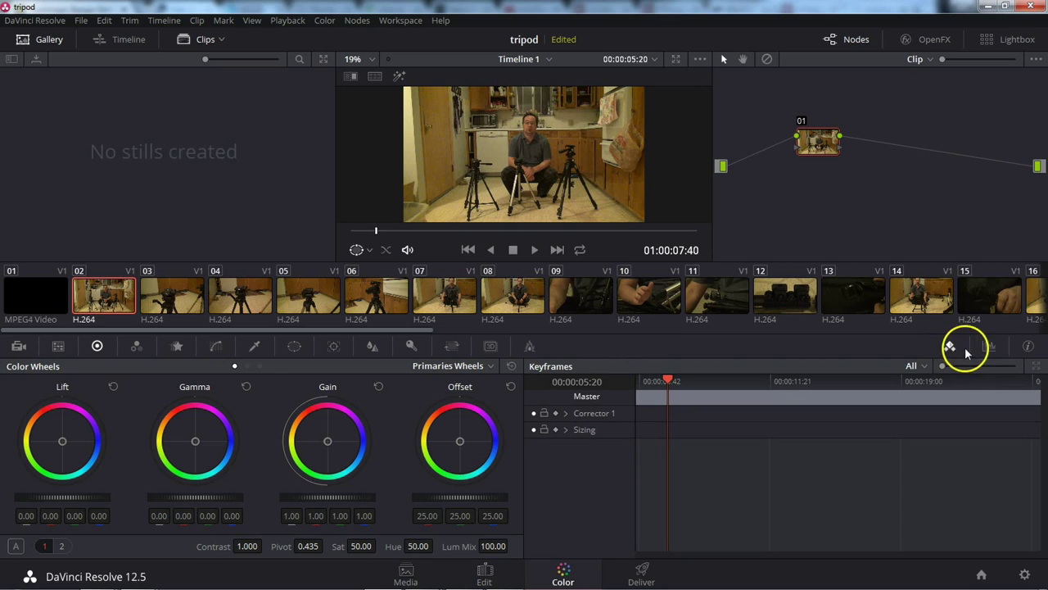
pyautogui.click(989, 345)
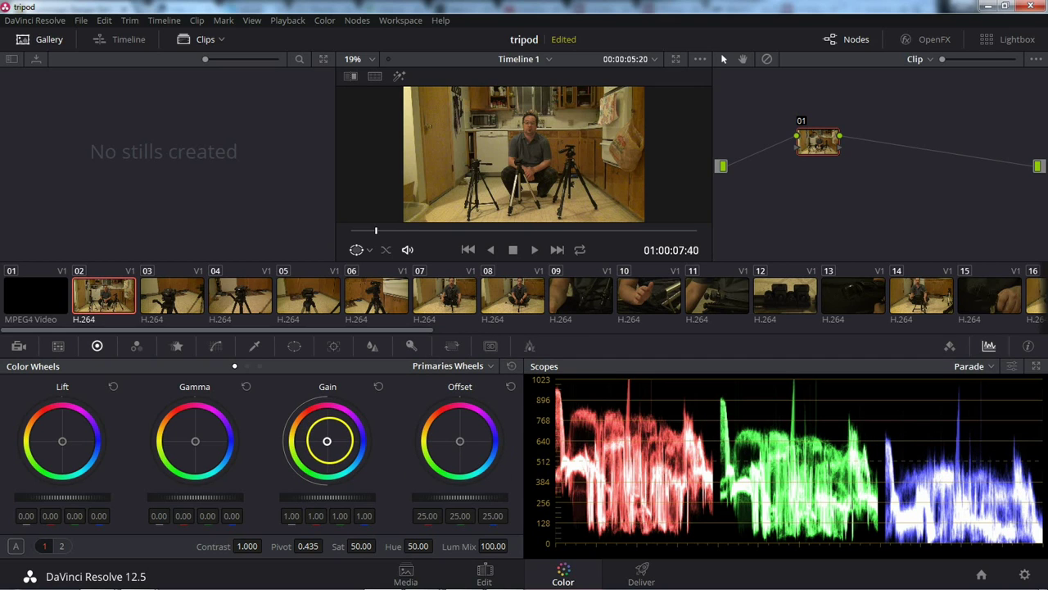
pyautogui.moveTo(328, 440); pyautogui.dragTo(411, 445)
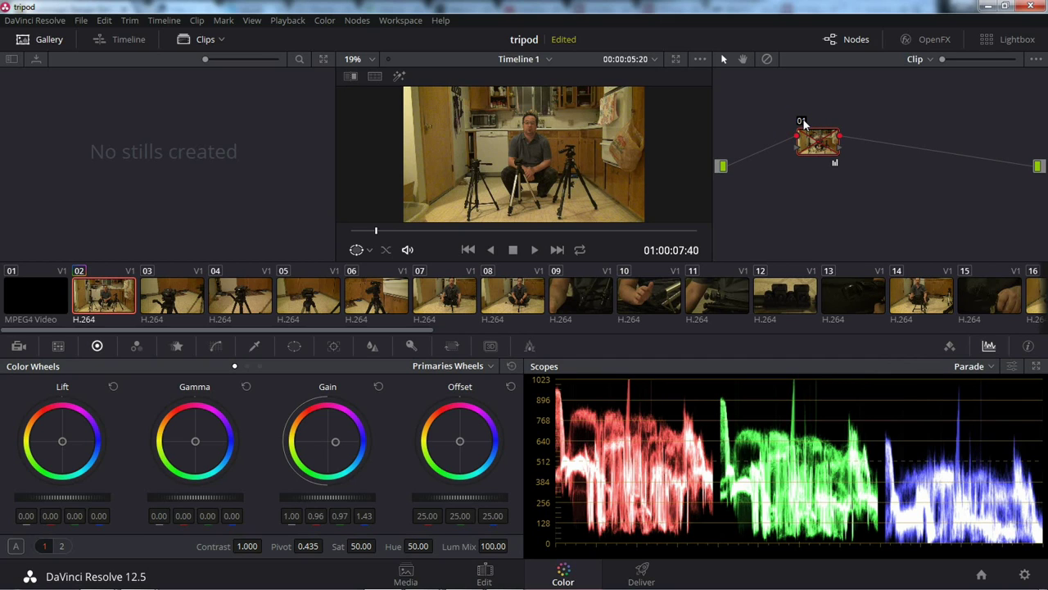
pyautogui.click(801, 121)
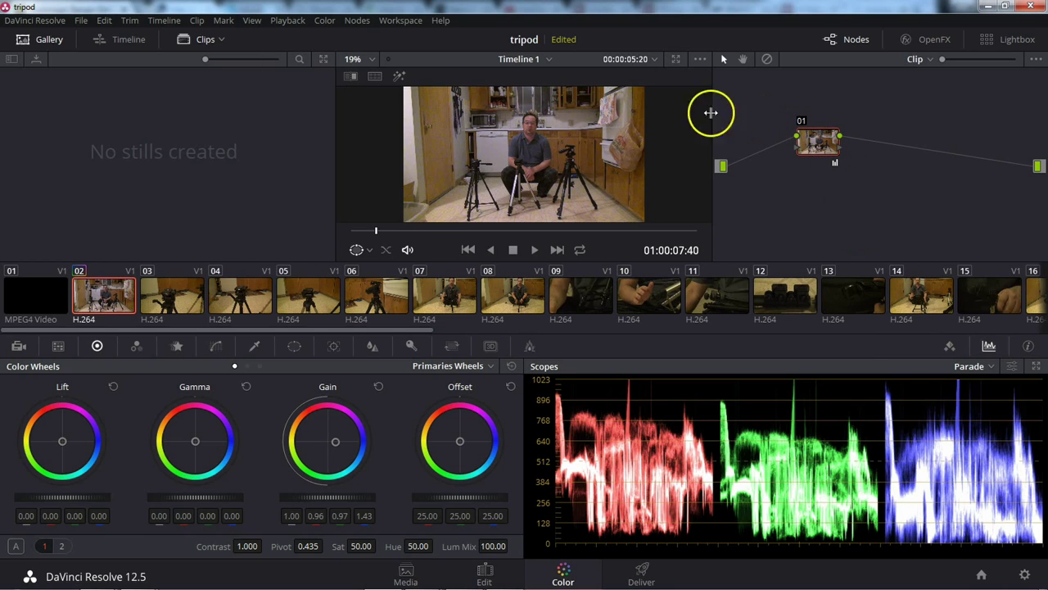
pyautogui.click(379, 389)
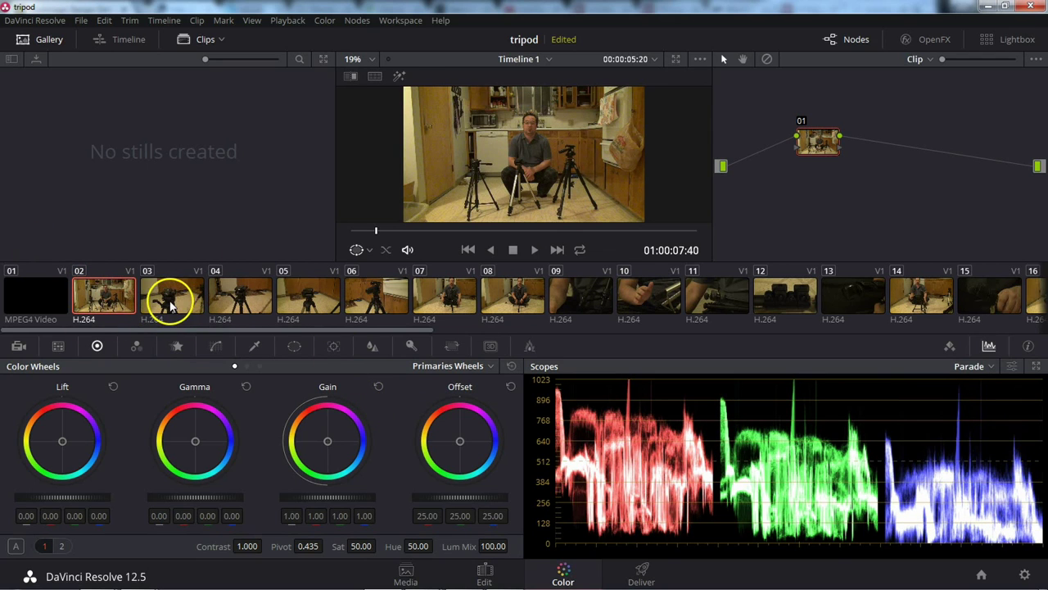
# - Select every clip thumbnail, including 23 through 37, and group them as 'Group 2'
pyautogui.click(281, 300)
pyautogui.click(95, 298)
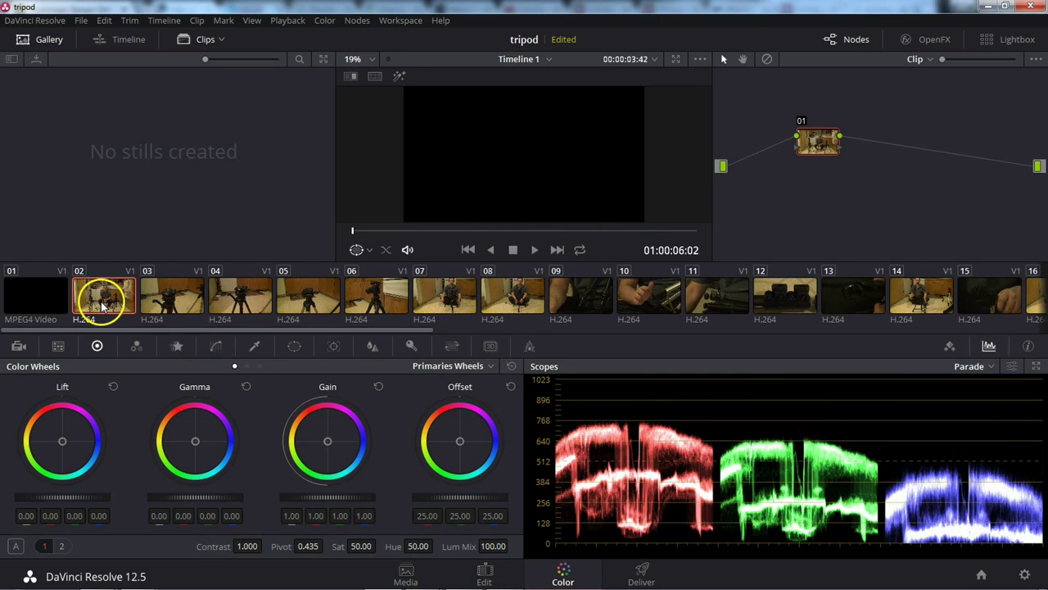
pyautogui.moveTo(233, 332); pyautogui.dragTo(989, 341)
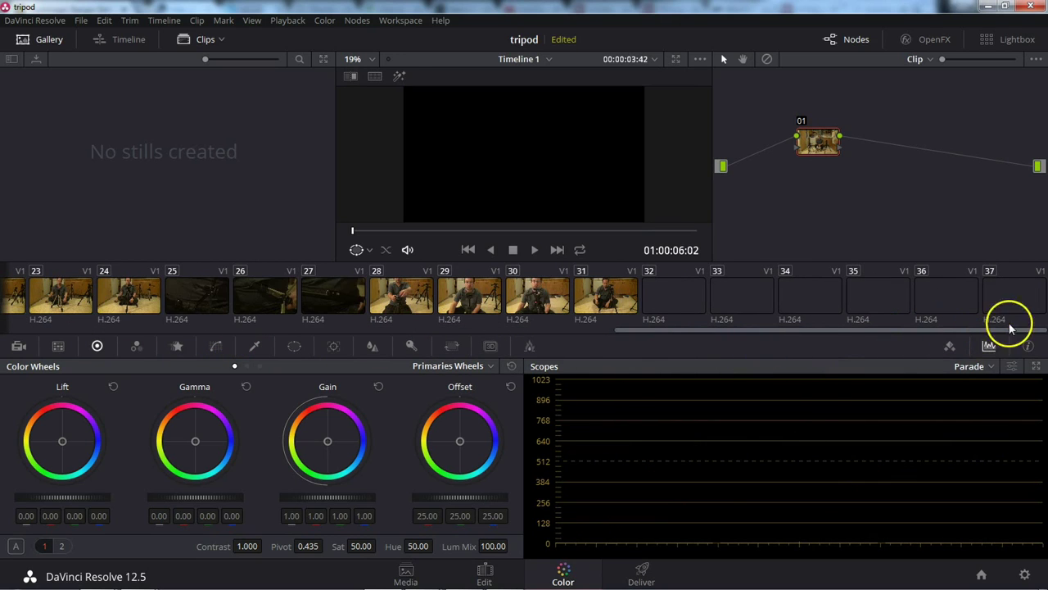
pyautogui.keyDown('shift'); pyautogui.click(1013, 298); pyautogui.keyUp('shift')
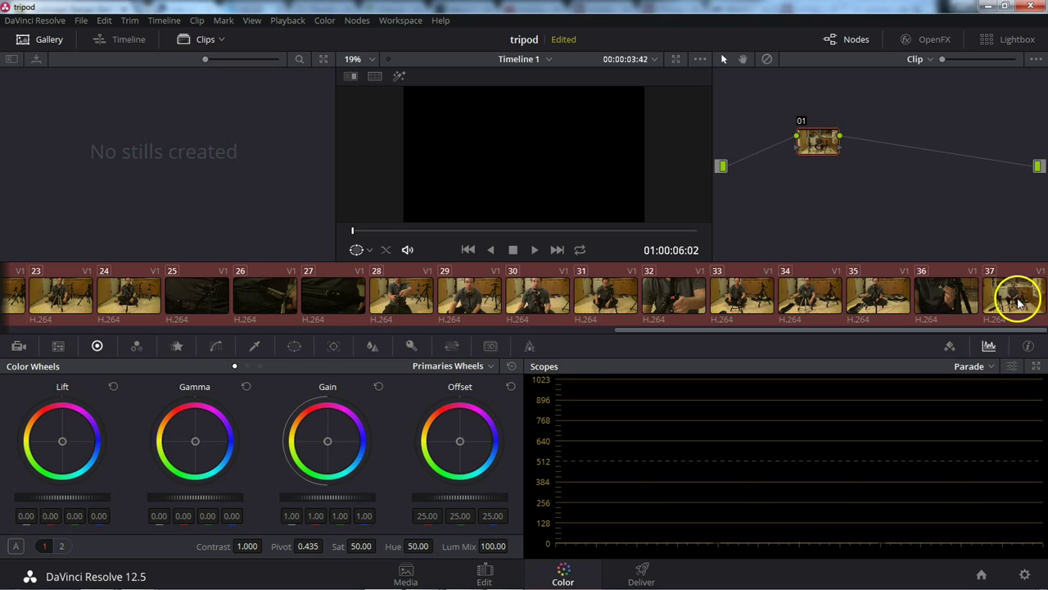
pyautogui.rightClick(750, 302)
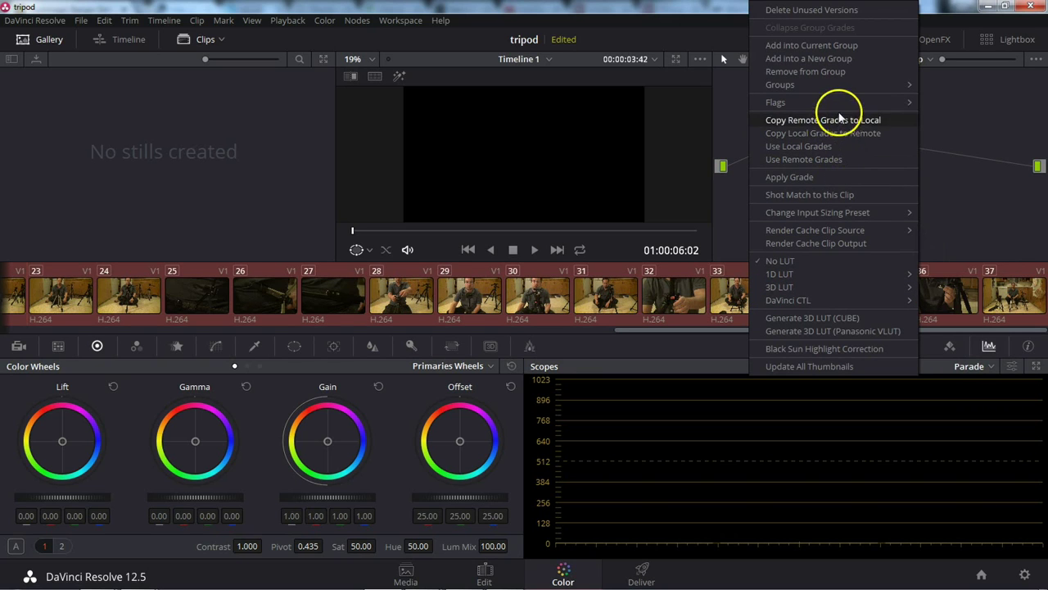
pyautogui.click(850, 66)
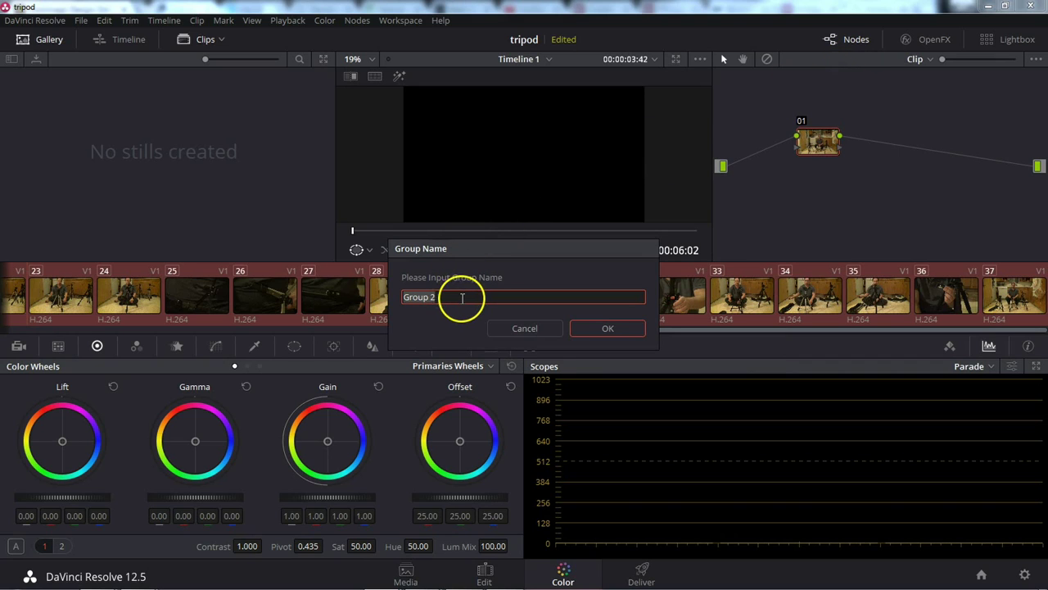
pyautogui.click(438, 297)
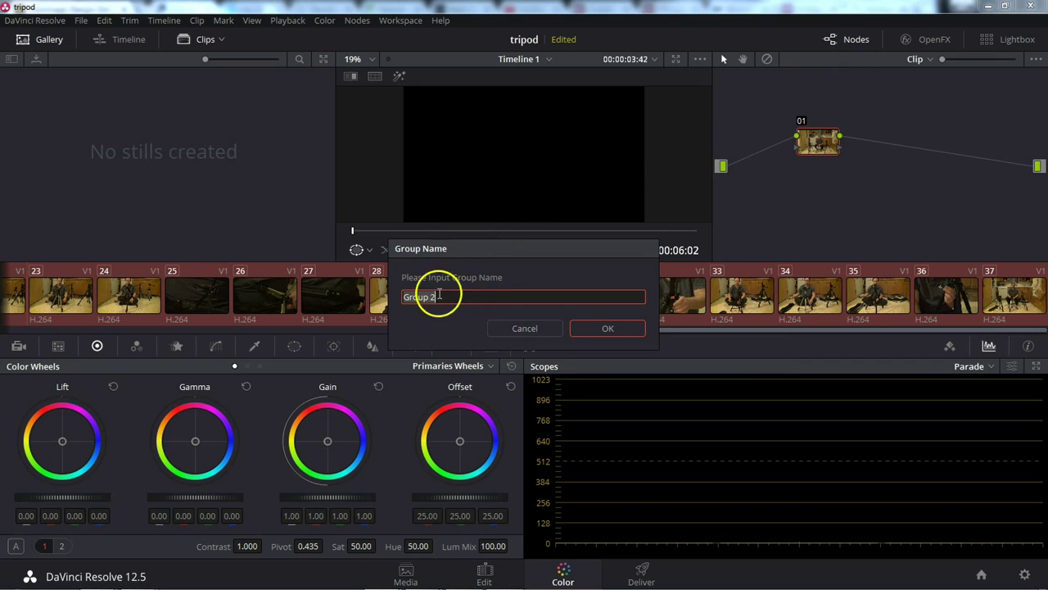
pyautogui.click(608, 328)
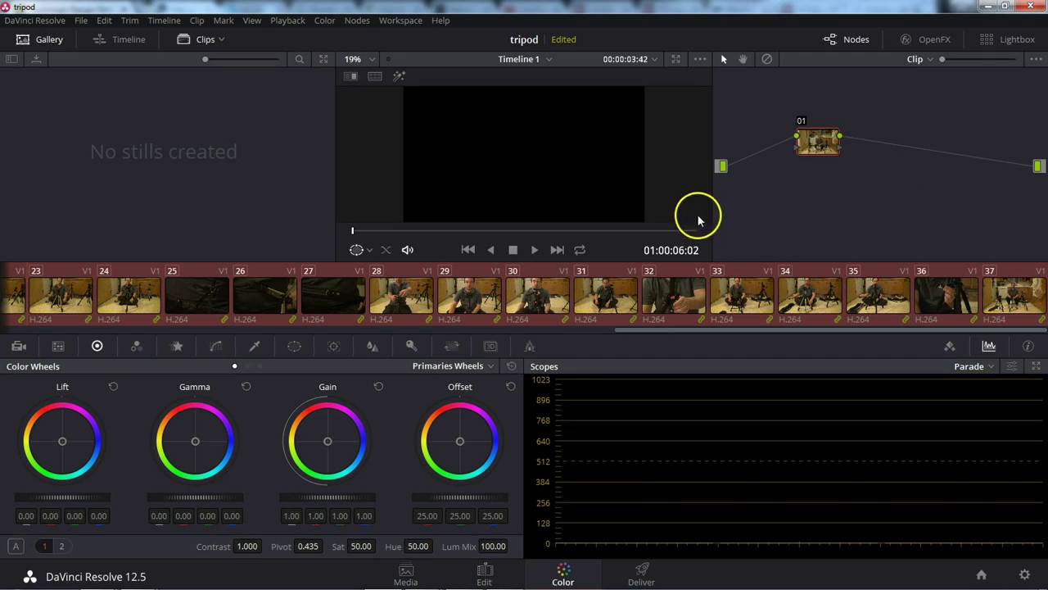
# - At Group Pre-Clip level, push clip 24's gain toward blue to 1.00, 0.98, 0.94, 1.63
pyautogui.click(918, 60)
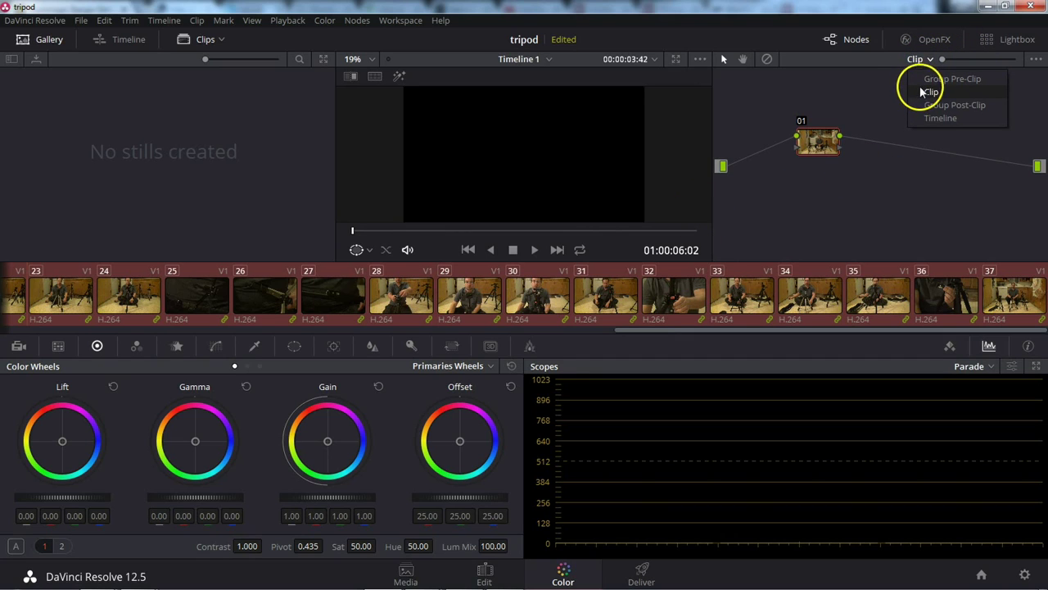
pyautogui.click(924, 84)
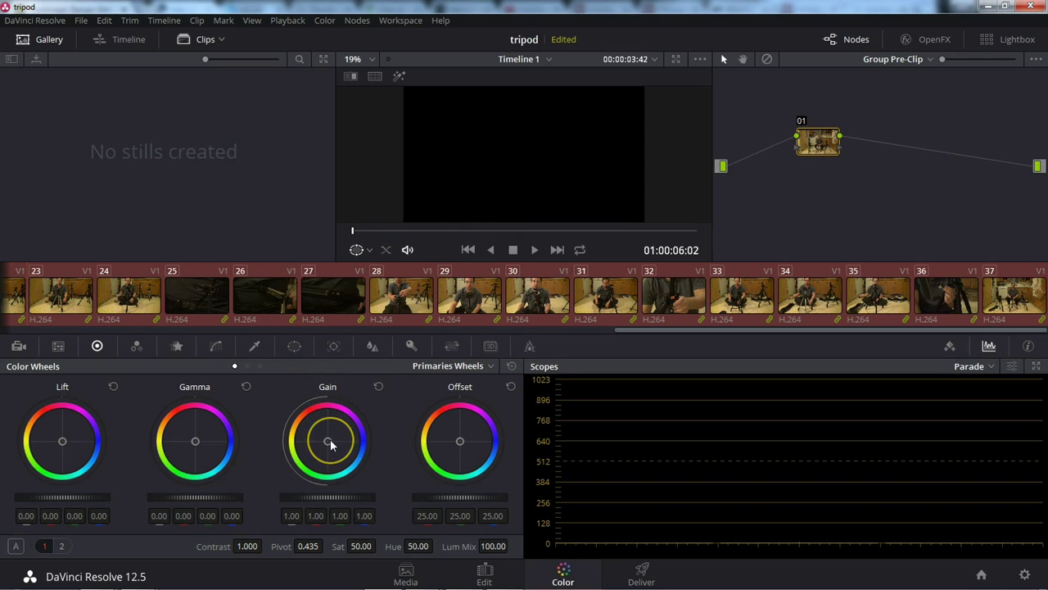
pyautogui.click(334, 299)
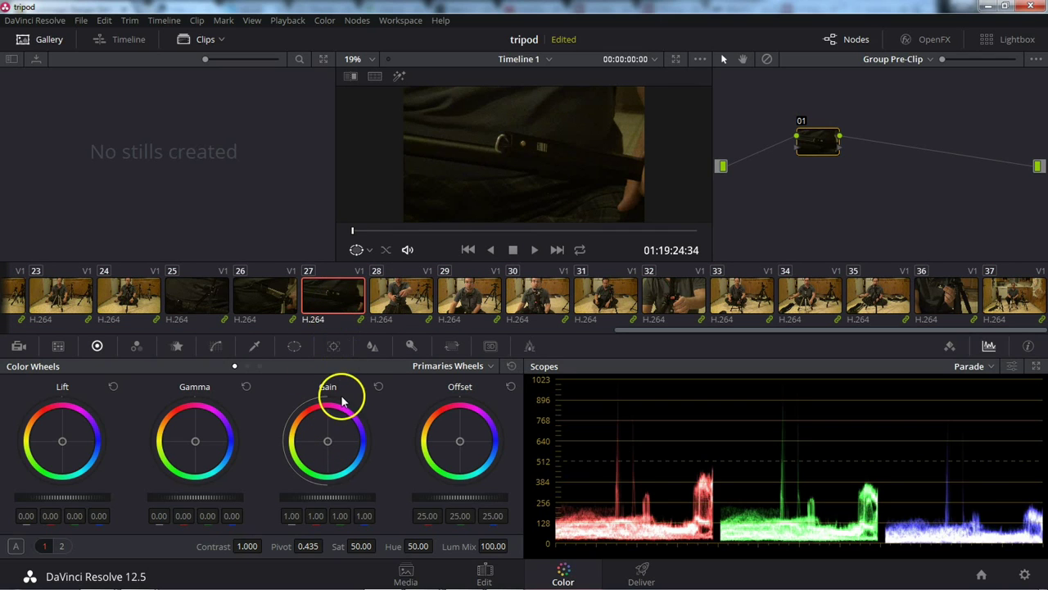
pyautogui.click(134, 299)
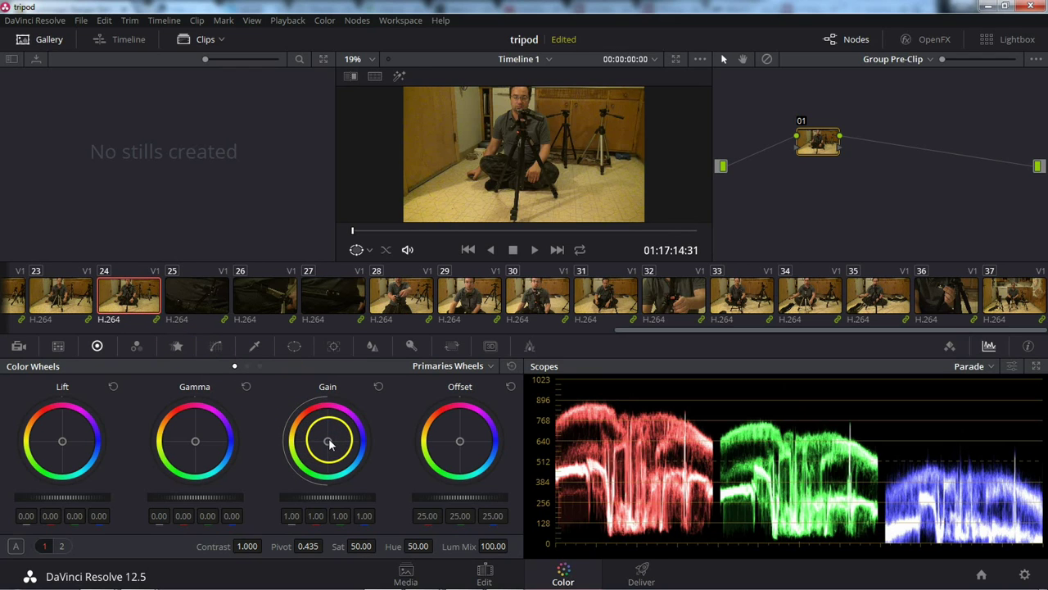
pyautogui.moveTo(327, 441); pyautogui.dragTo(447, 447)
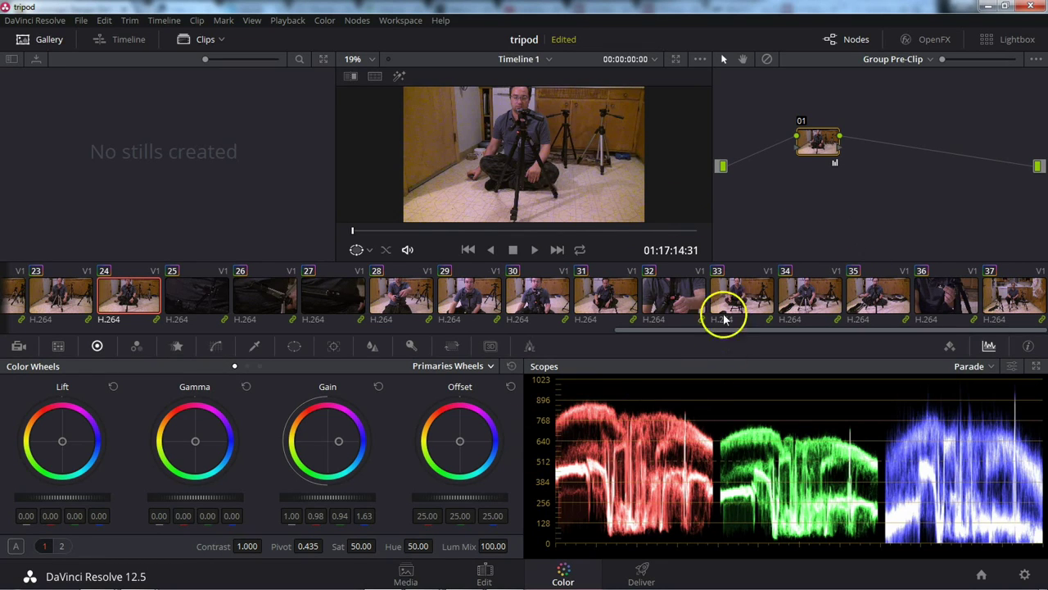
# - Browse the Motion Effects, RGB Mixer, Curves, Qualifier, Window and Tracker palettes
pyautogui.click(176, 347)
pyautogui.click(144, 348)
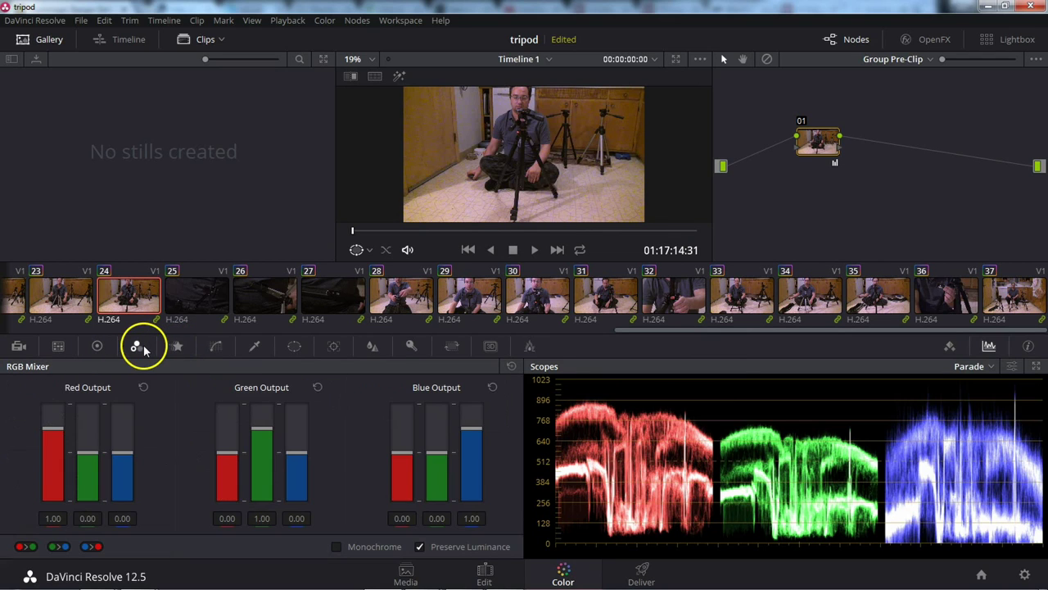
pyautogui.click(218, 347)
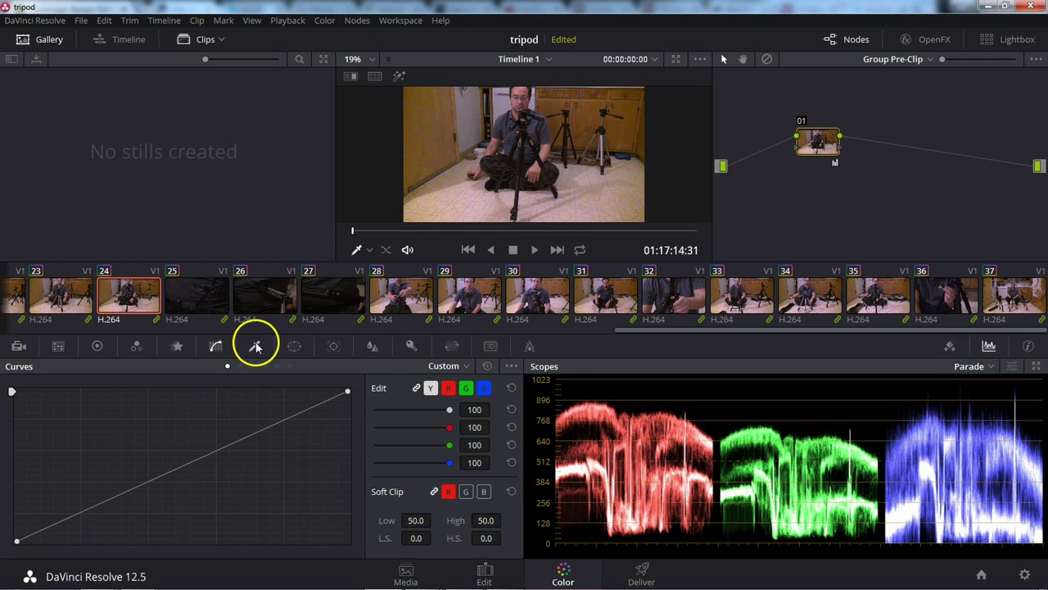
pyautogui.click(257, 346)
pyautogui.click(296, 346)
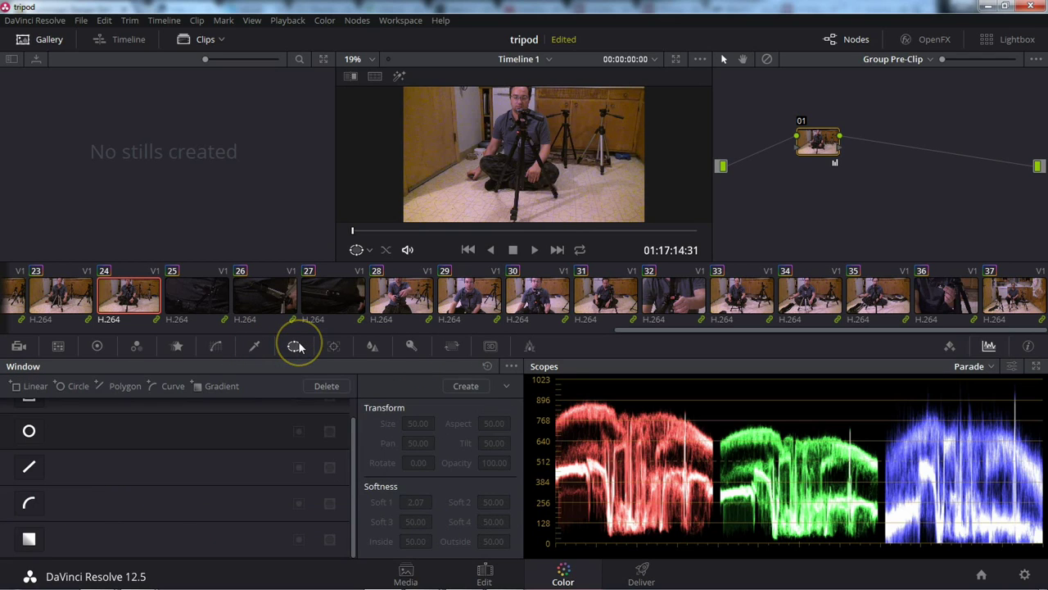
pyautogui.click(332, 347)
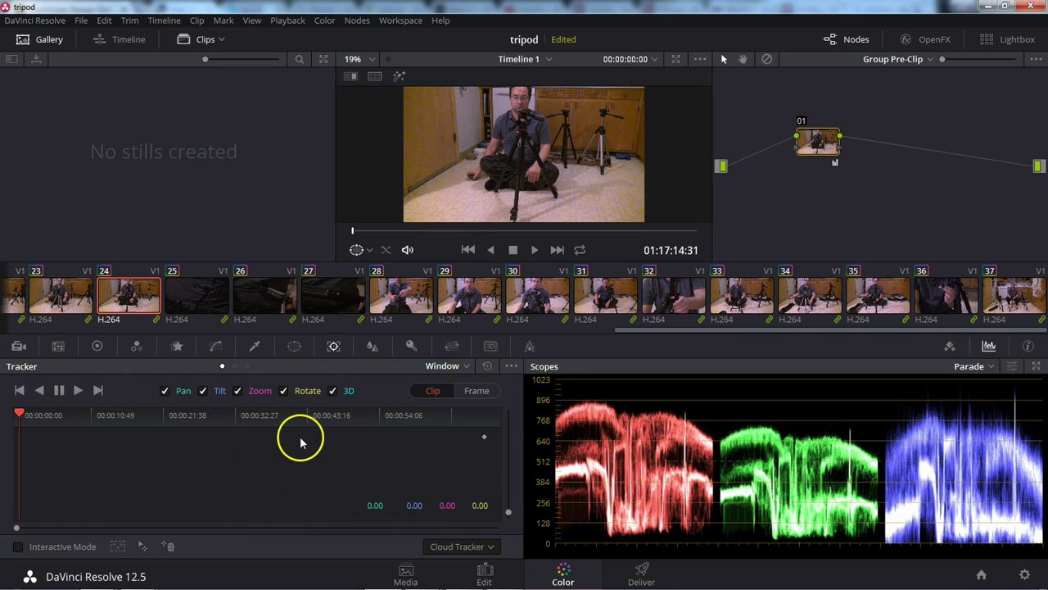
# - Check the Blur, Key, Sizing and Data Burn palettes, finishing on the node Key settings
pyautogui.click(373, 348)
pyautogui.click(412, 346)
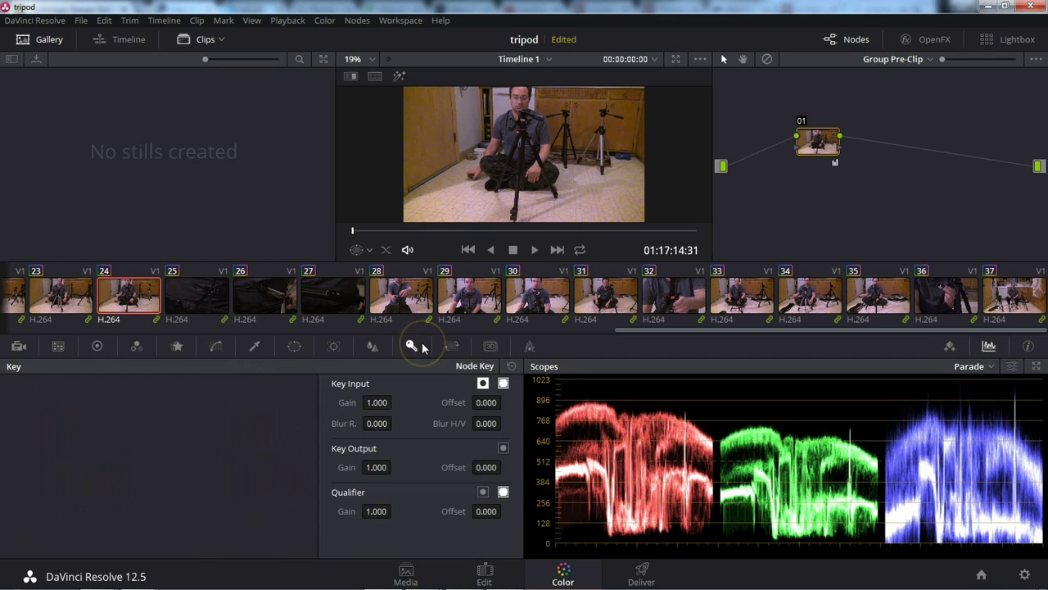
pyautogui.click(452, 347)
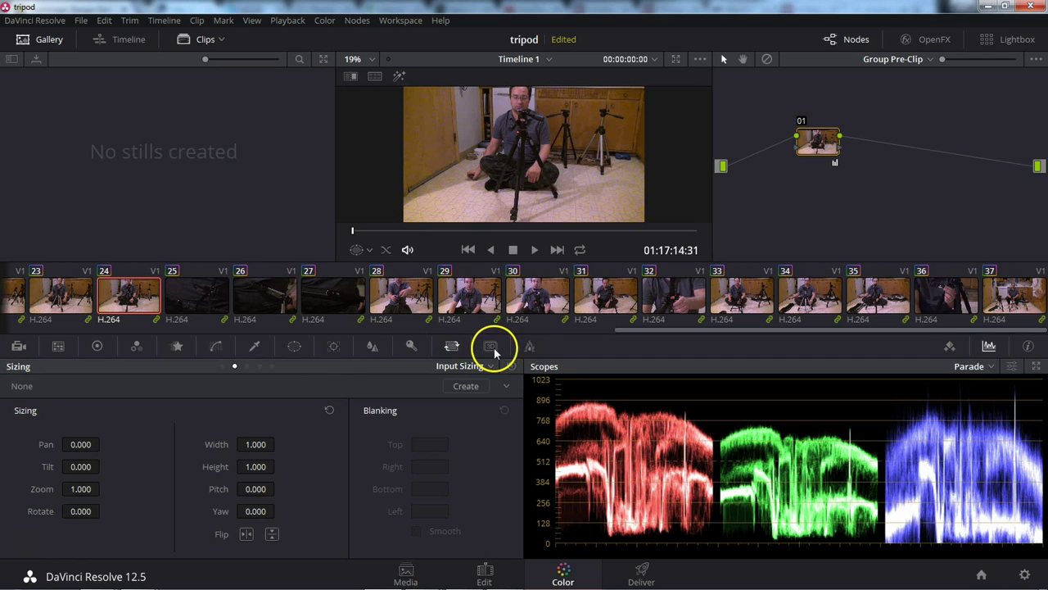
pyautogui.click(529, 348)
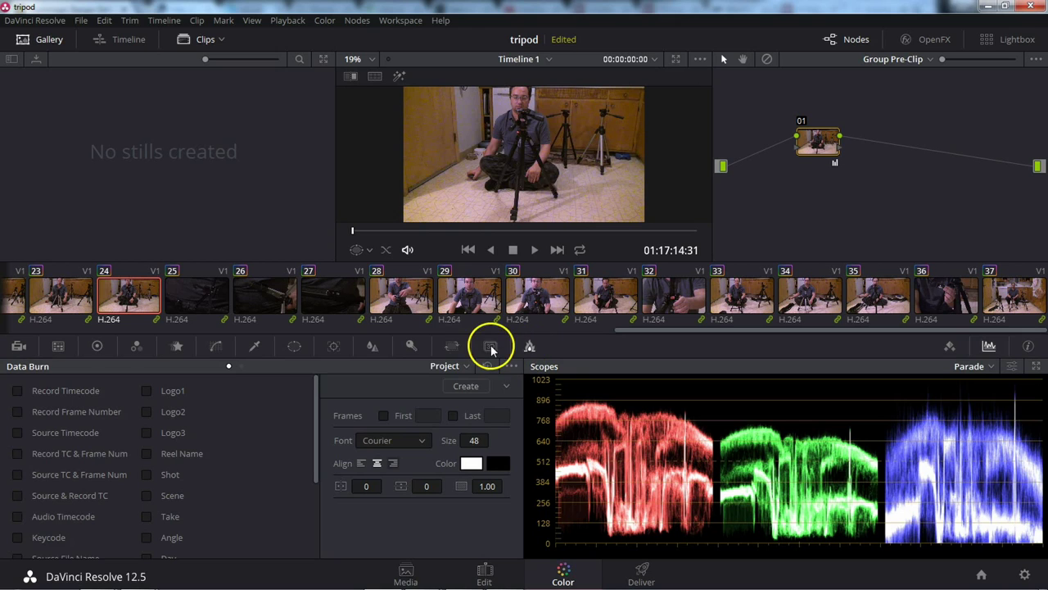
pyautogui.click(451, 346)
pyautogui.click(412, 346)
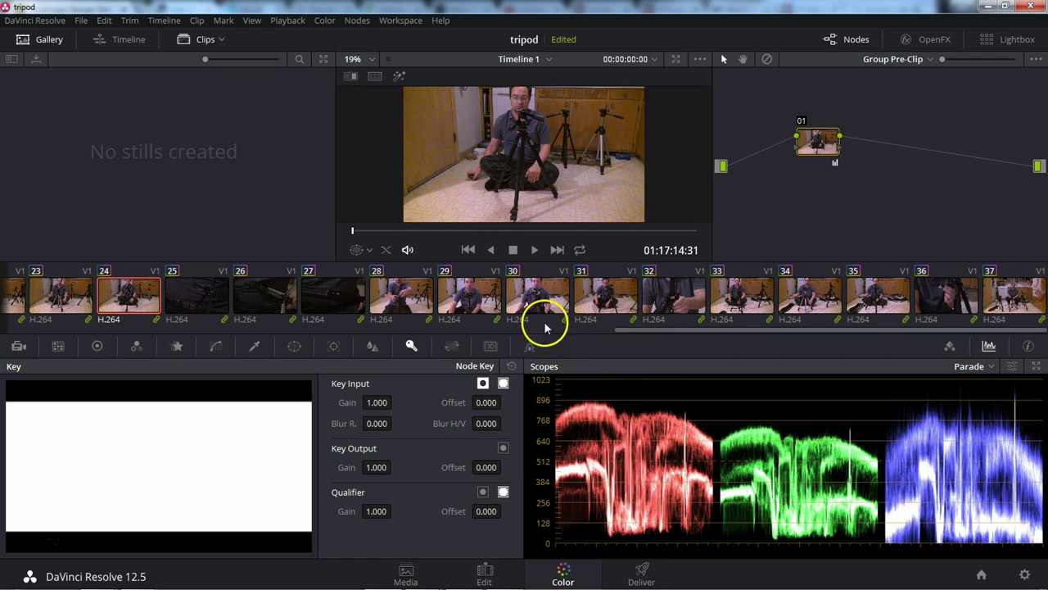
# - On the Deliver page, try the In/Out Range render option, then return to Entire Timeline
pyautogui.click(641, 573)
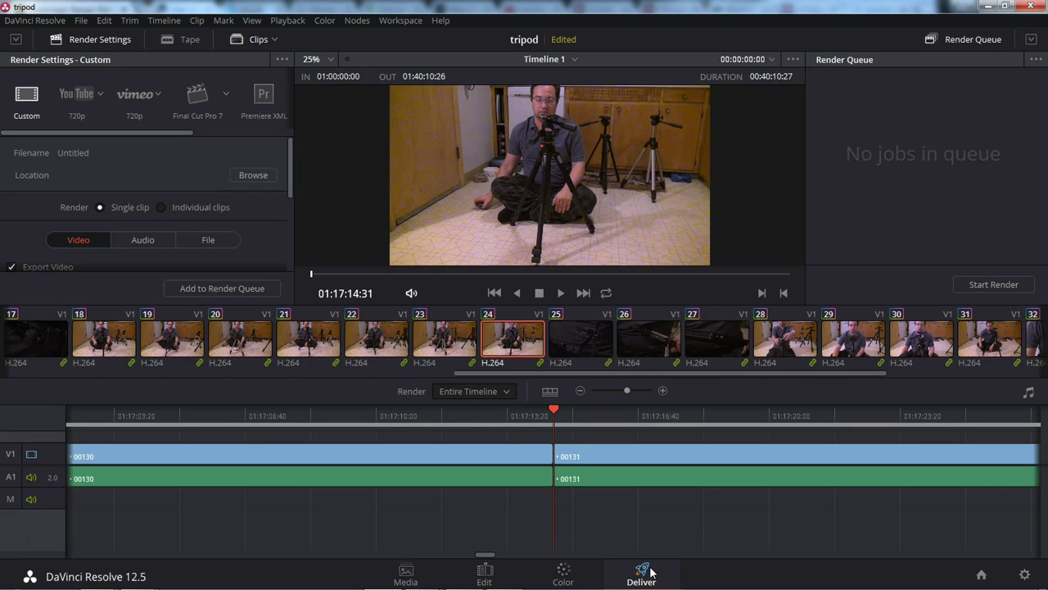
pyautogui.click(507, 391)
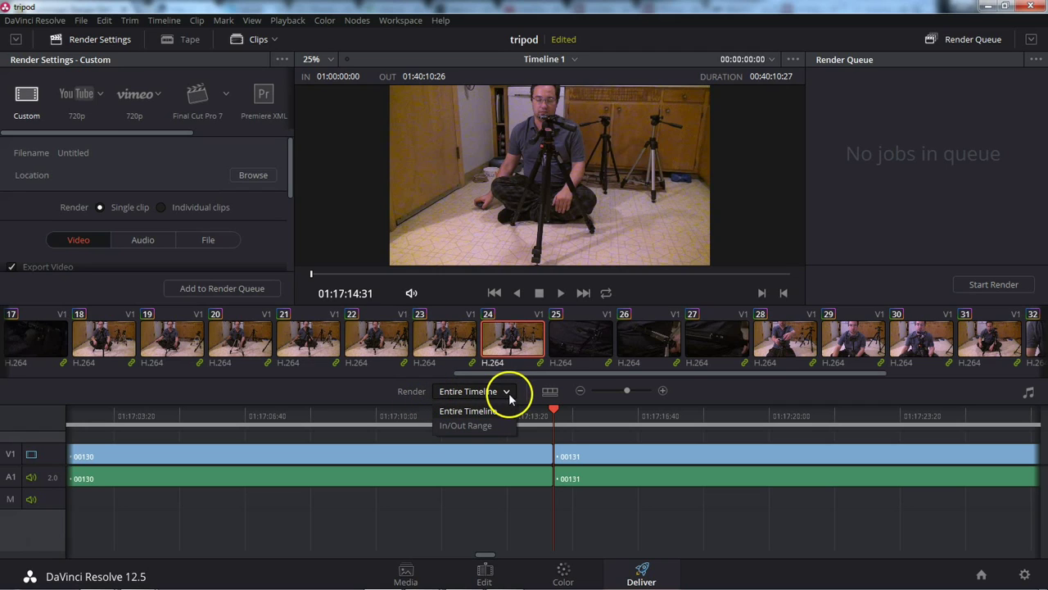
pyautogui.click(483, 426)
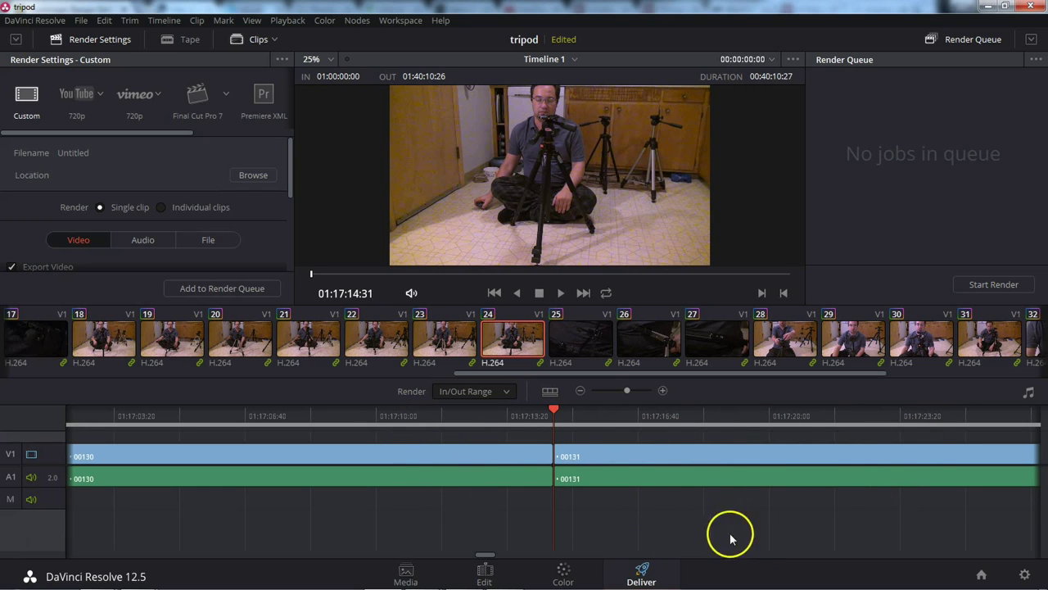
pyautogui.click(497, 391)
pyautogui.click(494, 411)
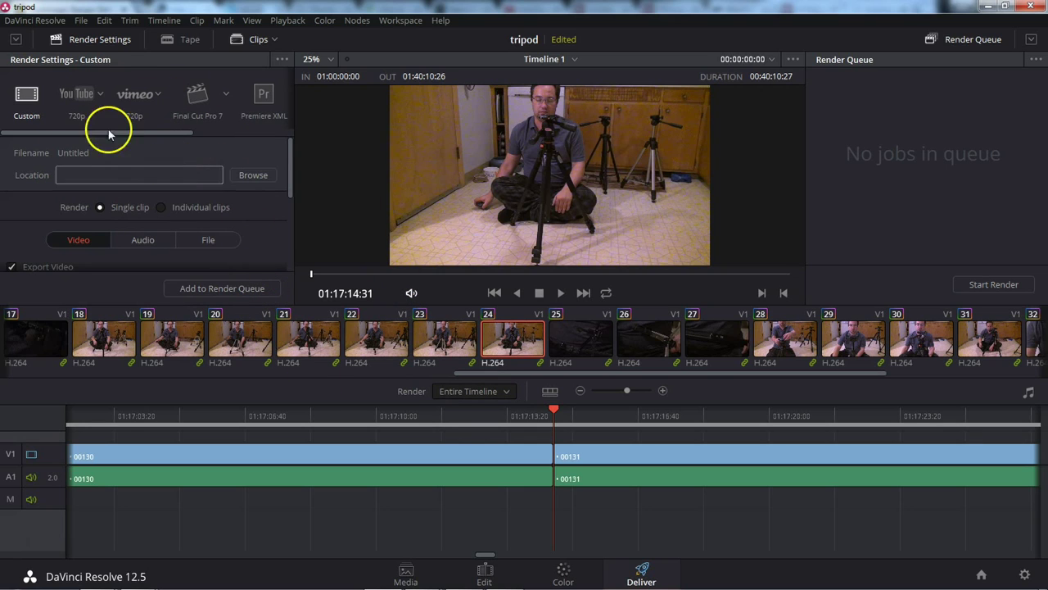
# - Select the YouTube 1080p render preset
pyautogui.moveTo(158, 129); pyautogui.dragTo(64, 131)
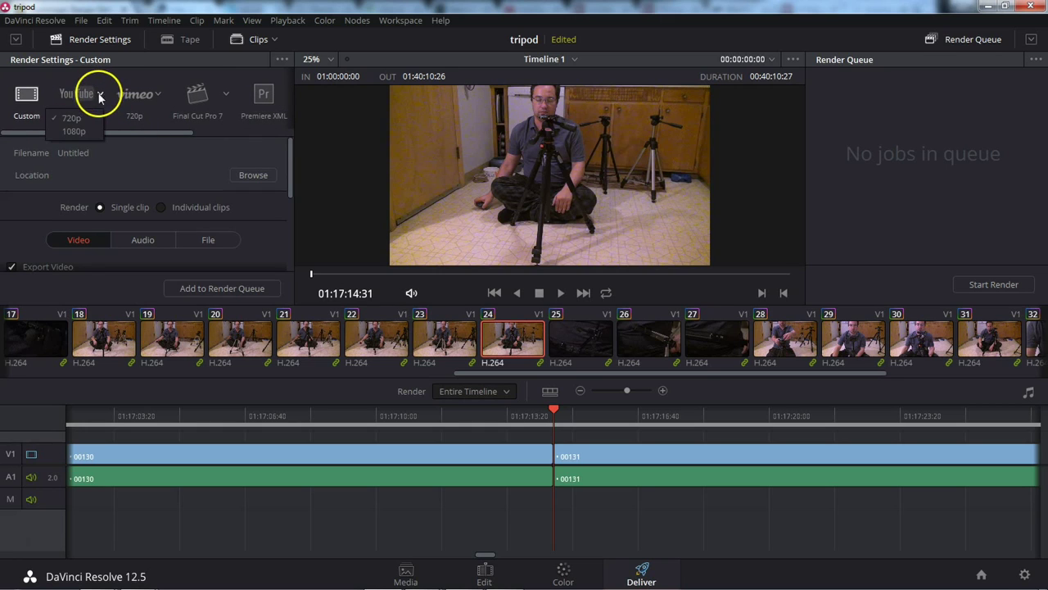
pyautogui.click(85, 121)
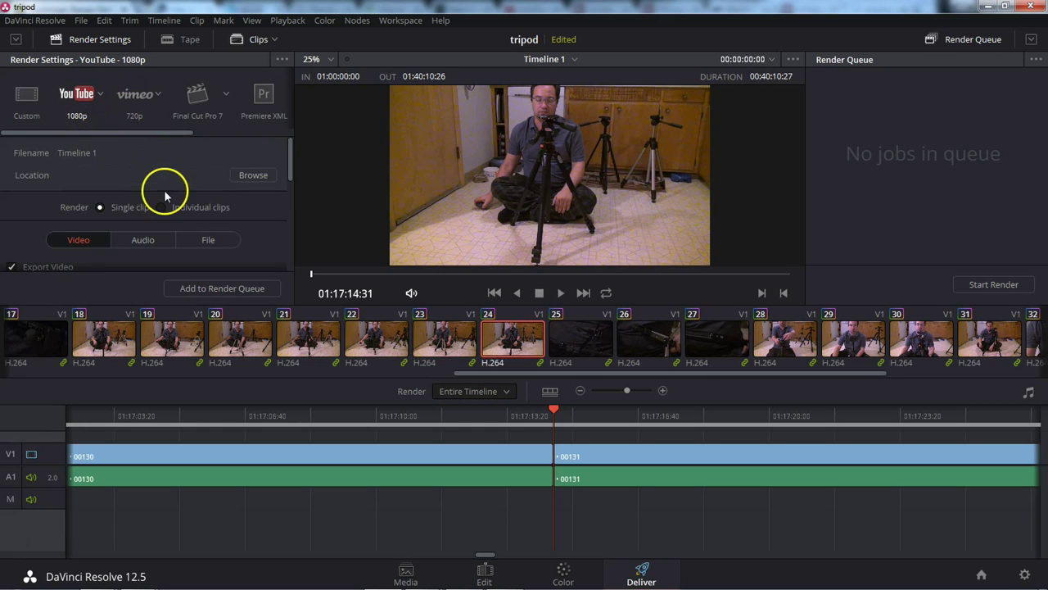
pyautogui.moveTo(290, 151); pyautogui.dragTo(277, 183)
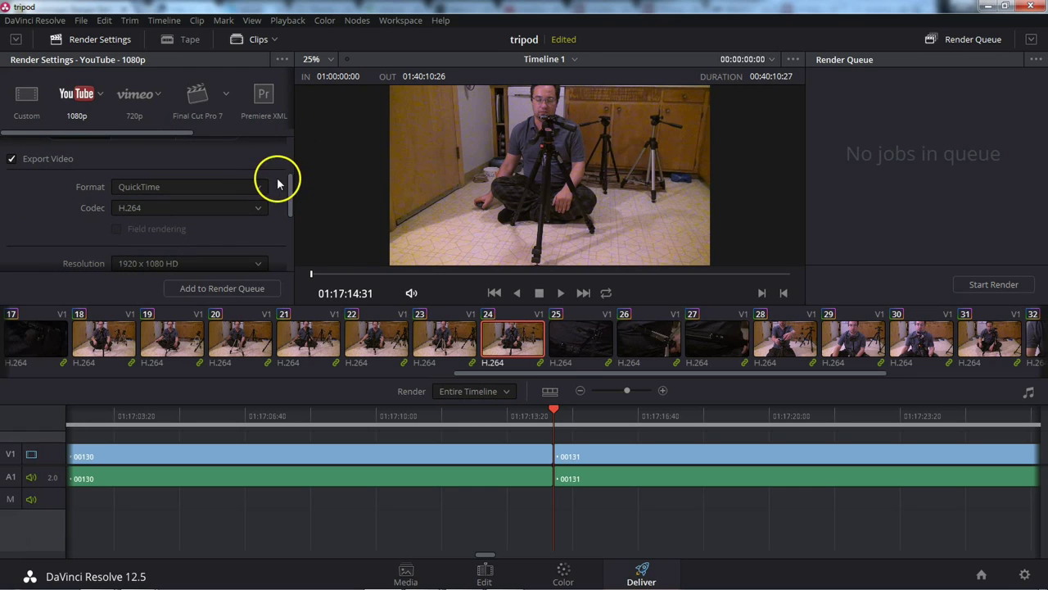
# - Set the video codec to MPEG4 Video
pyautogui.click(245, 208)
pyautogui.moveTo(262, 315); pyautogui.dragTo(259, 325)
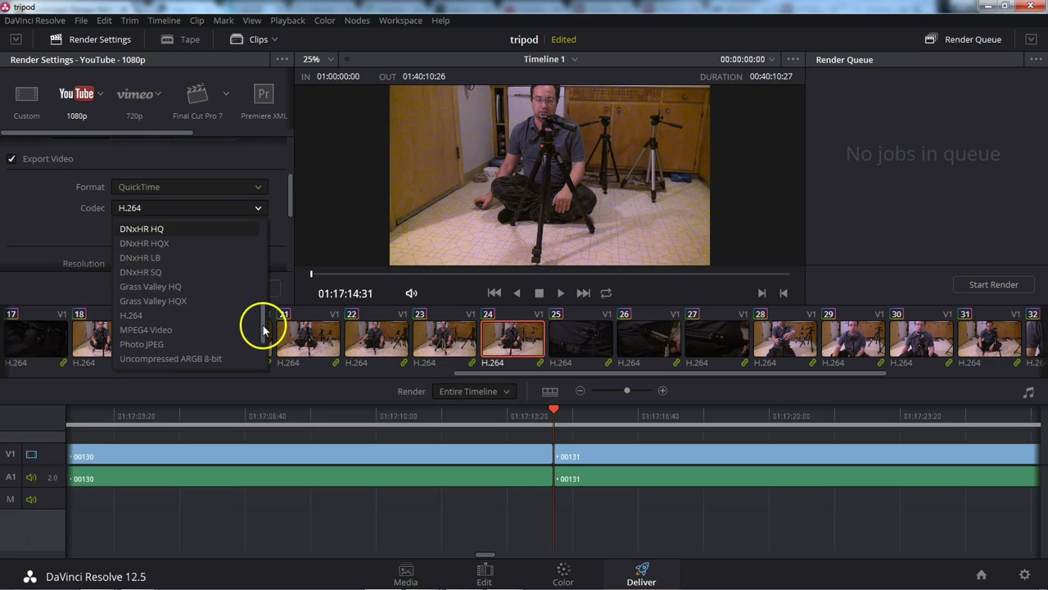
pyautogui.click(230, 327)
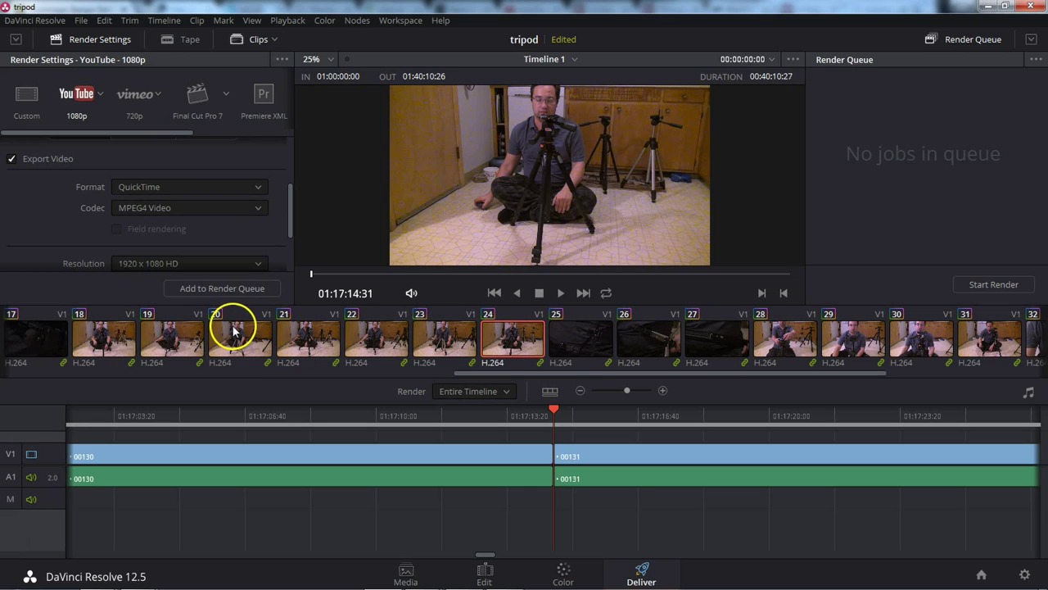
pyautogui.moveTo(292, 228); pyautogui.dragTo(290, 243)
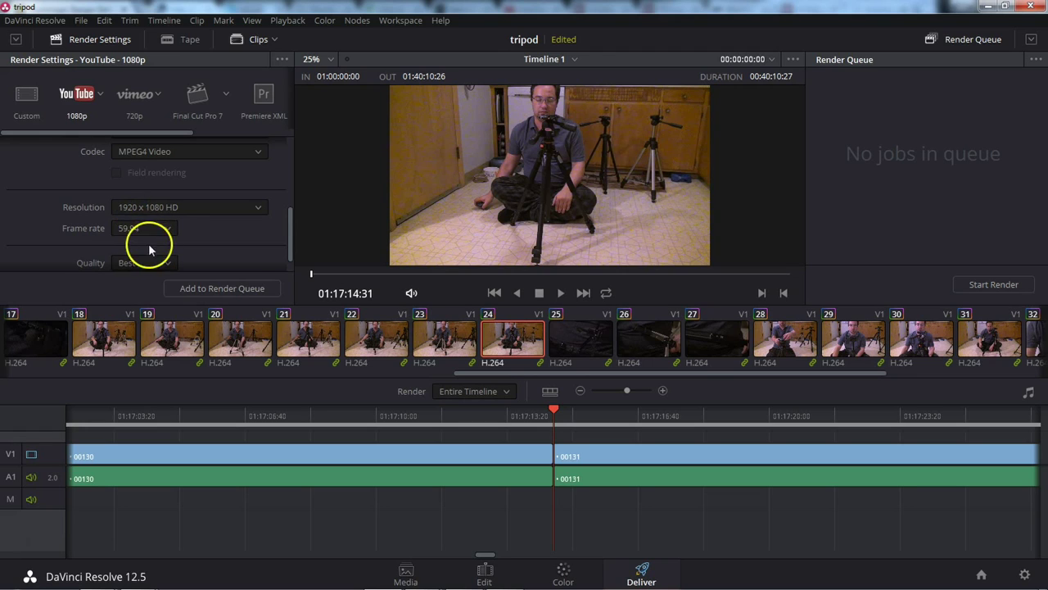
pyautogui.moveTo(290, 233); pyautogui.dragTo(287, 159)
pyautogui.scroll(-2, 286, 241)
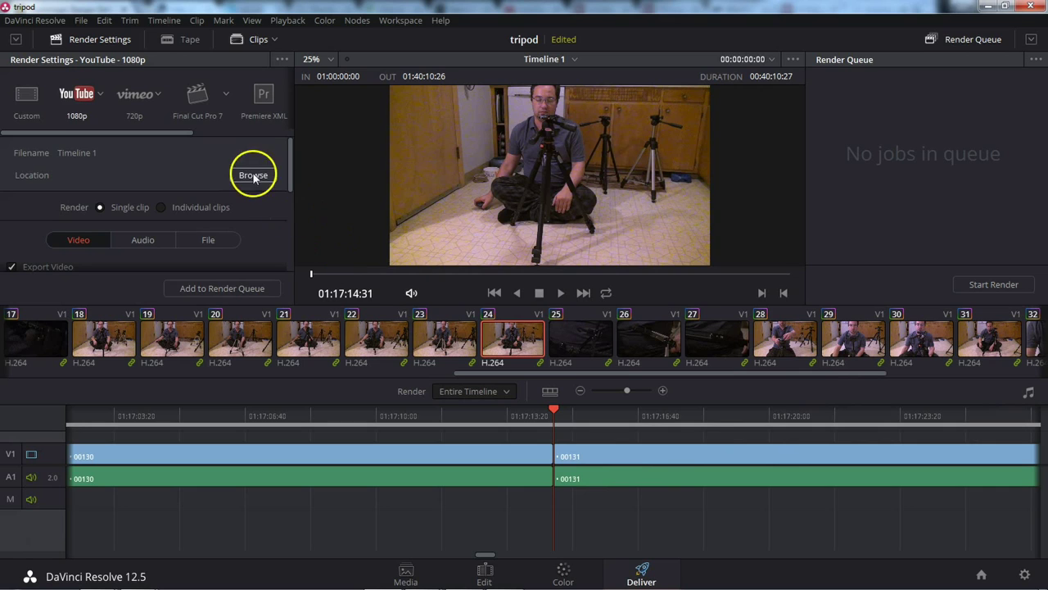
# - Review the audio settings and set the custom output file name to Tripod
pyautogui.click(143, 240)
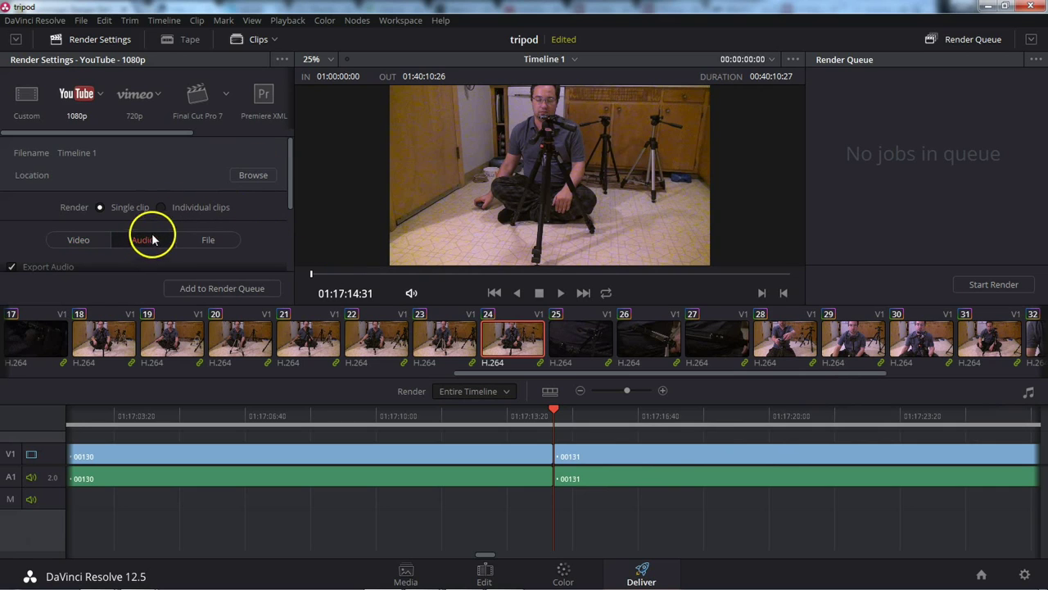
pyautogui.moveTo(291, 164); pyautogui.dragTo(270, 237)
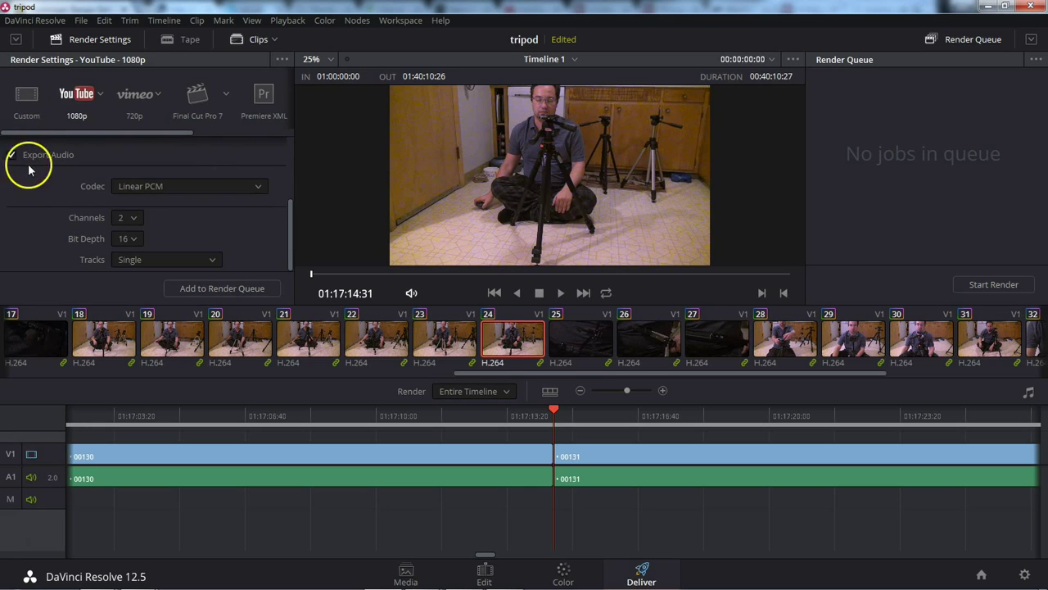
pyautogui.moveTo(290, 234); pyautogui.dragTo(291, 176)
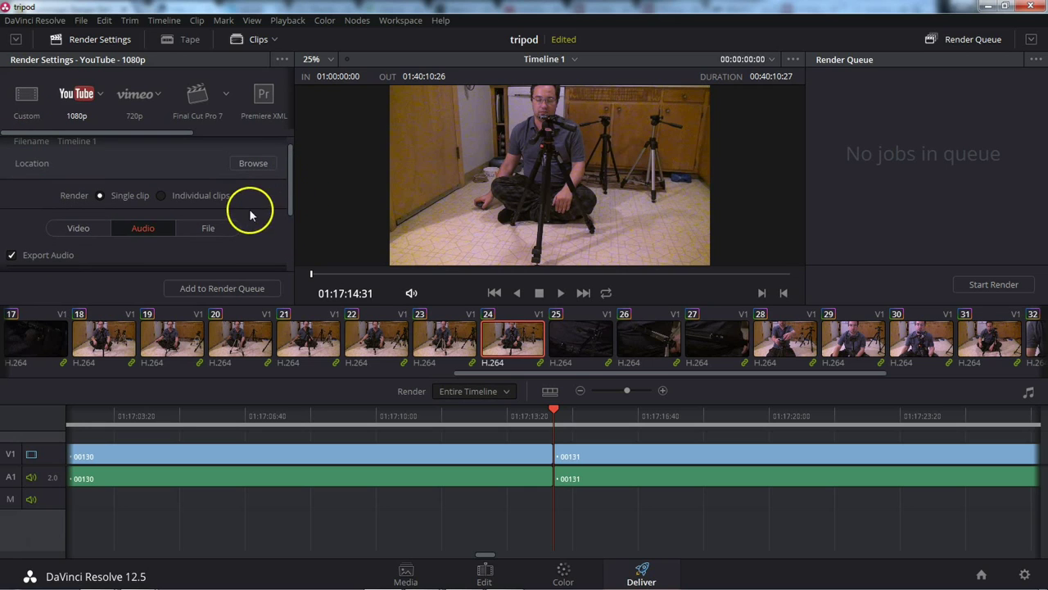
pyautogui.click(208, 228)
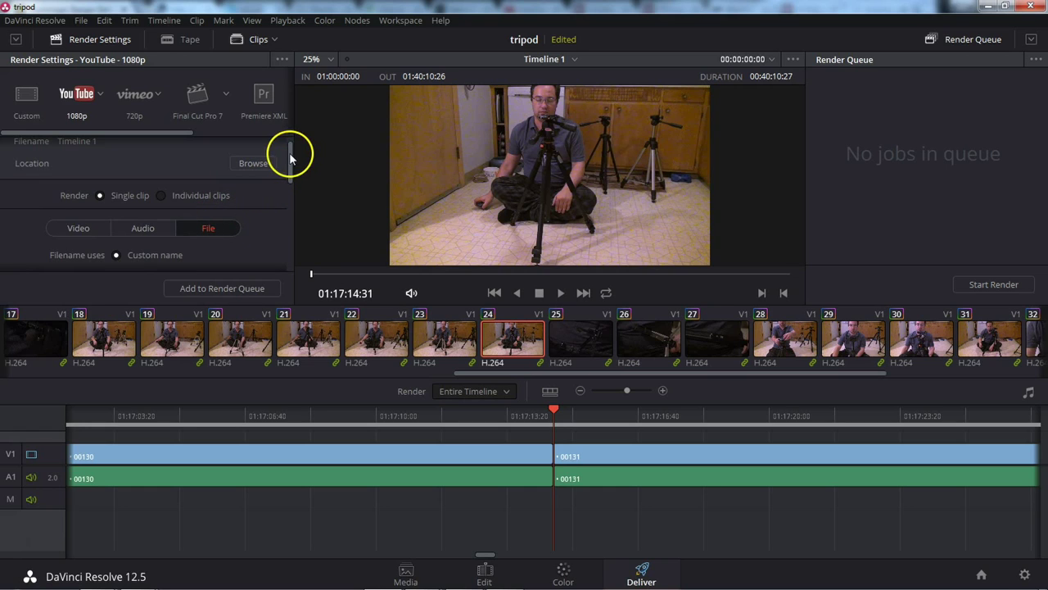
pyautogui.moveTo(288, 159); pyautogui.dragTo(287, 187)
pyautogui.click(234, 194)
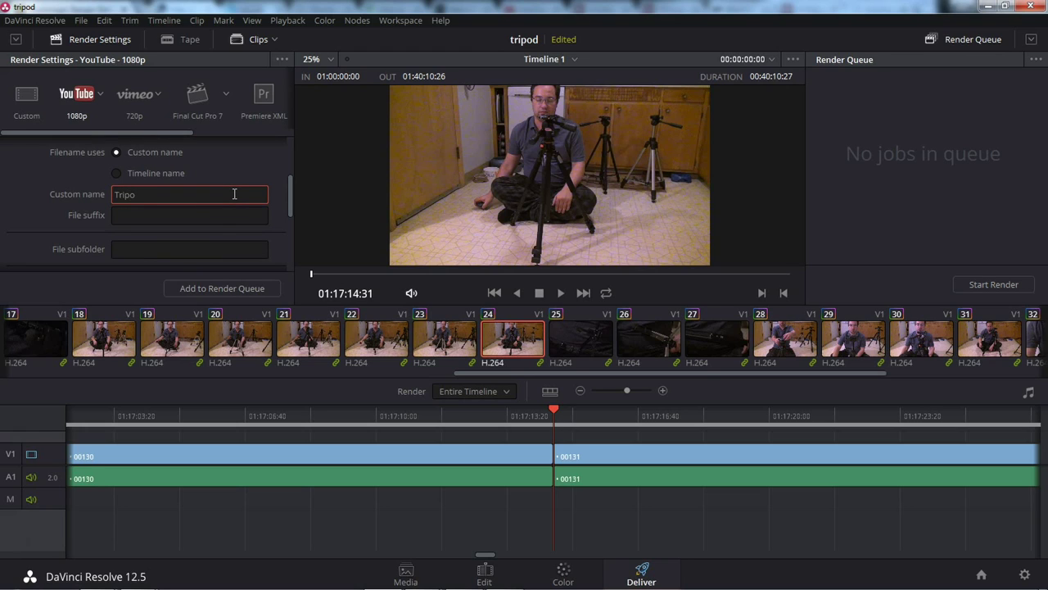
pyautogui.moveTo(295, 210); pyautogui.dragTo(290, 159)
# - Set the render destination folder to C:\Blog Videos\Tripod
pyautogui.click(256, 175)
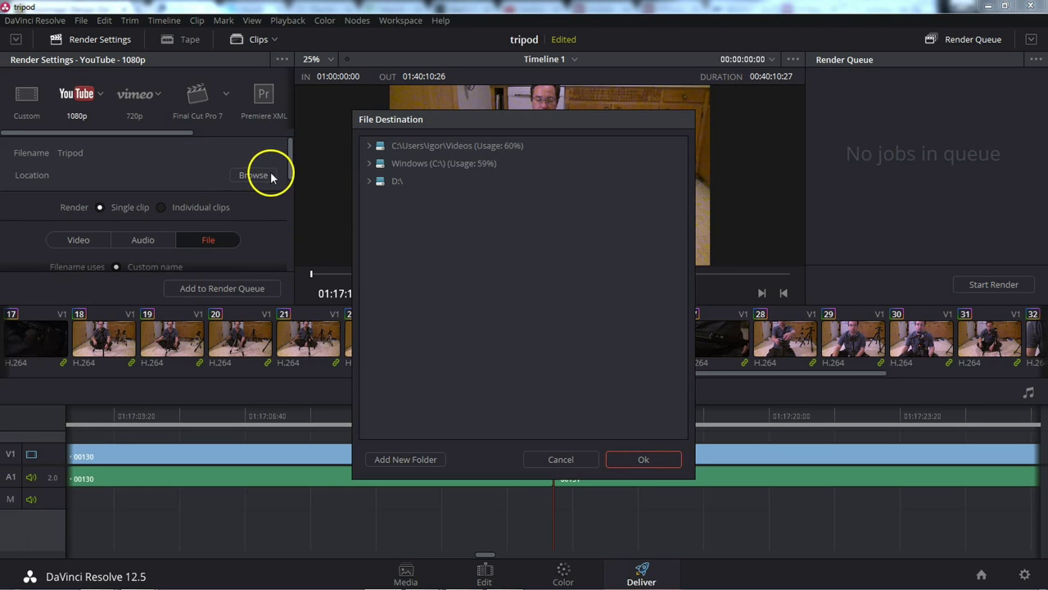
pyautogui.click(371, 163)
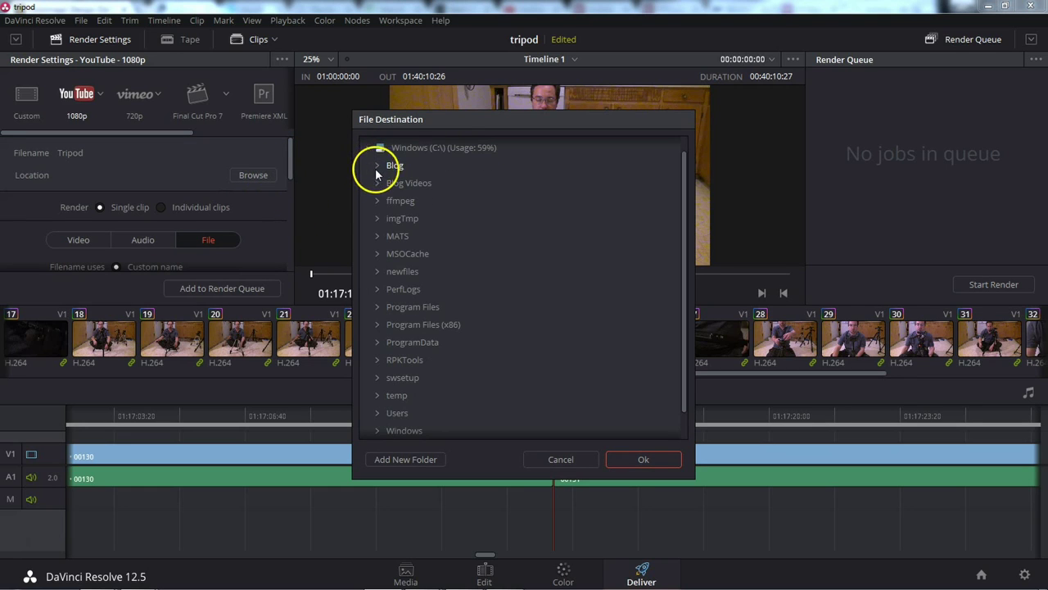
pyautogui.click(380, 185)
pyautogui.click(380, 184)
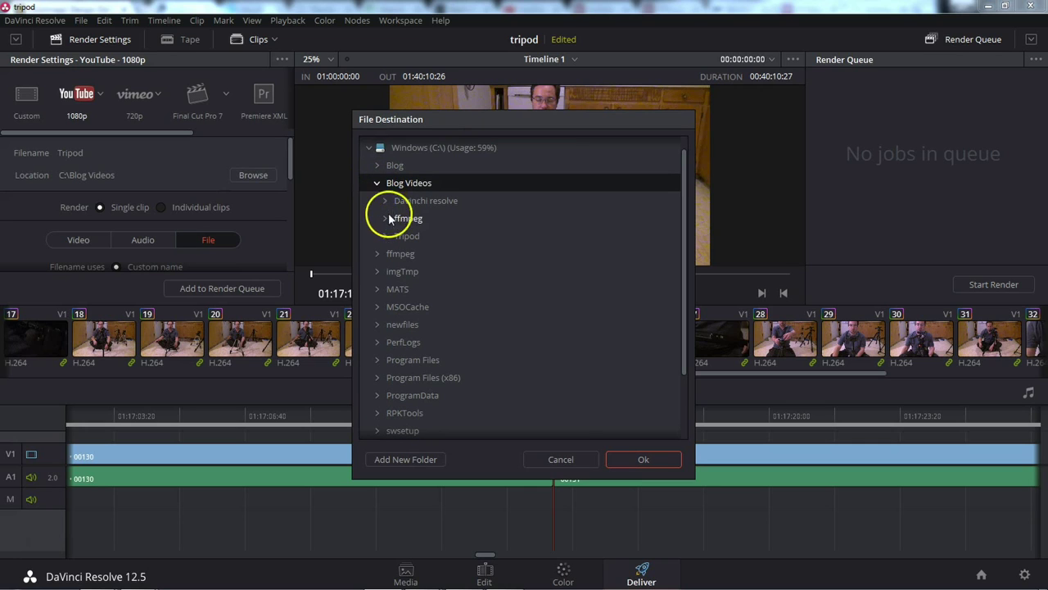
pyautogui.click(401, 237)
pyautogui.click(637, 459)
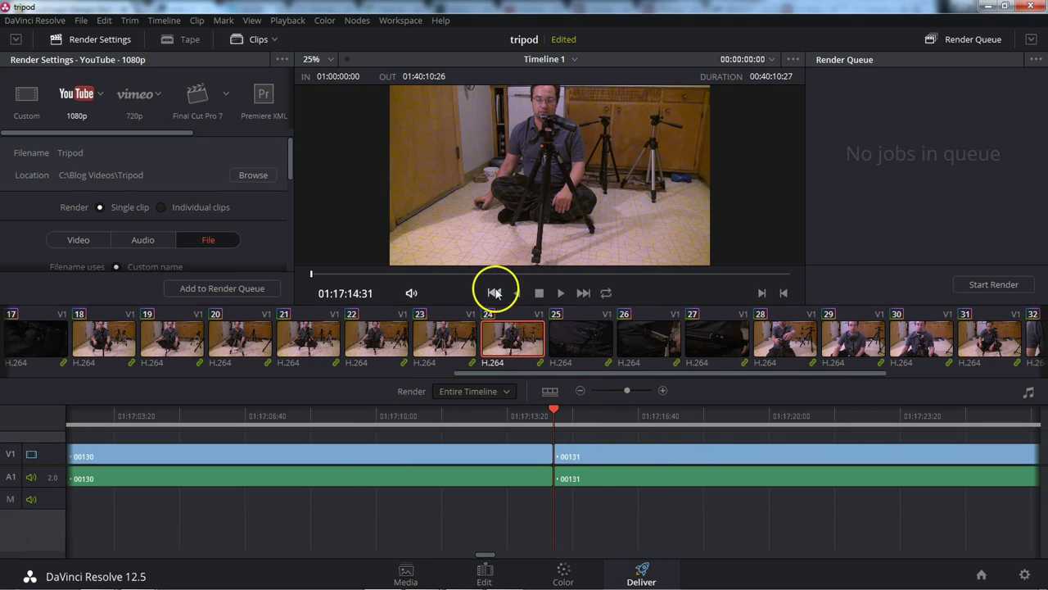
# - Queue the tripod | Timeline 1 job and start the render
pyautogui.moveTo(291, 152)
pyautogui.mouseDown()
pyautogui.moveTo(305, 246)
pyautogui.moveTo(299, 145)
pyautogui.mouseUp()
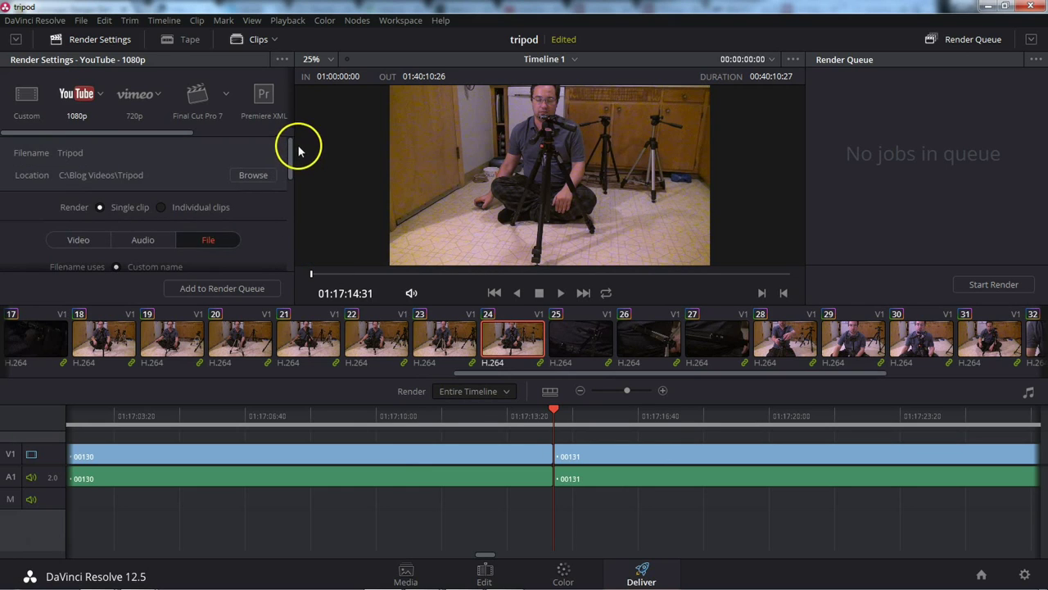
pyautogui.click(251, 291)
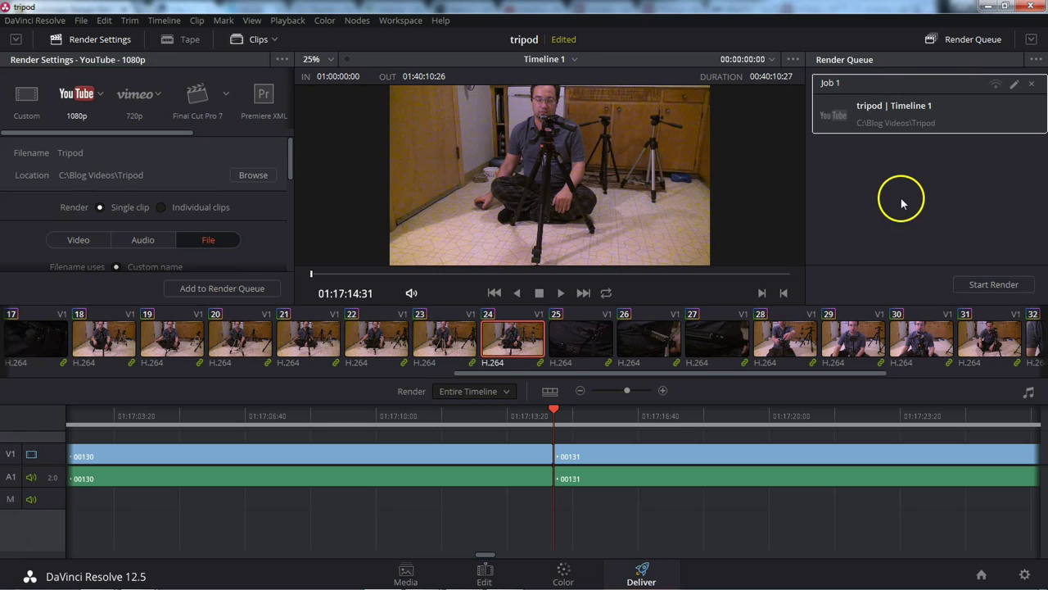
pyautogui.click(996, 285)
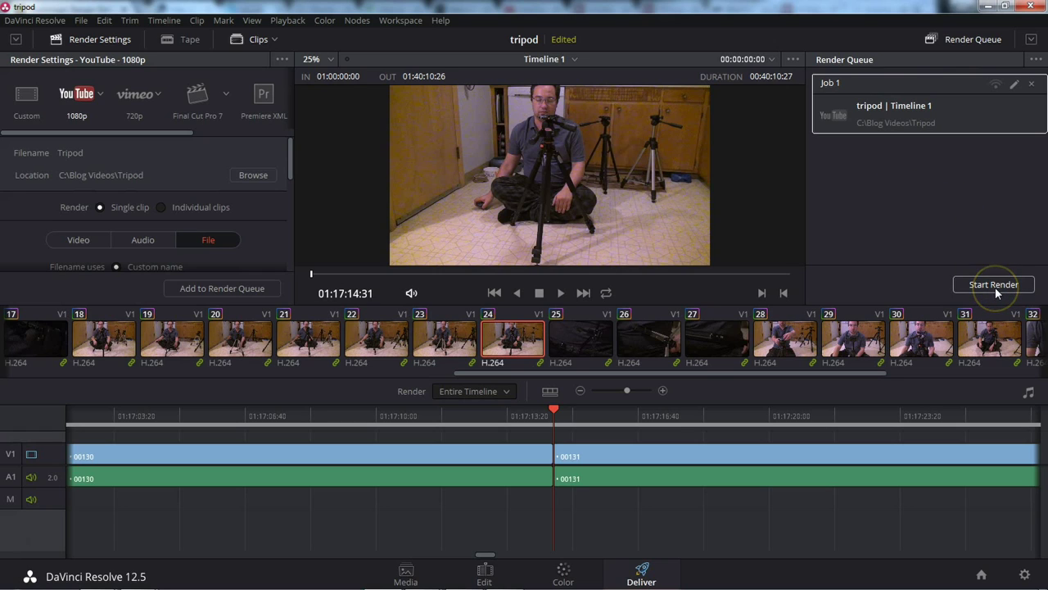
pyautogui.click(988, 232)
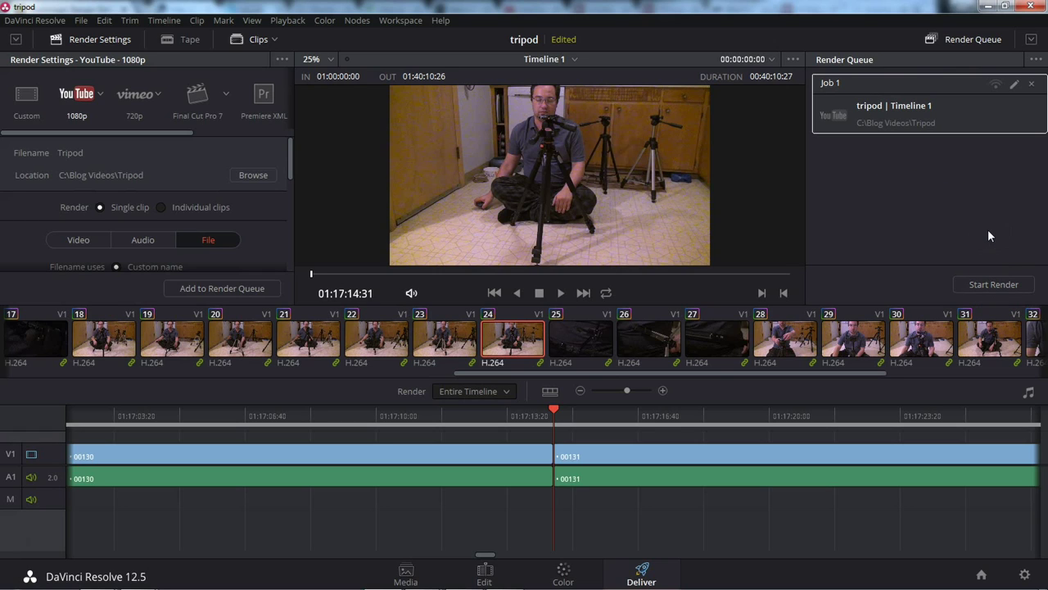